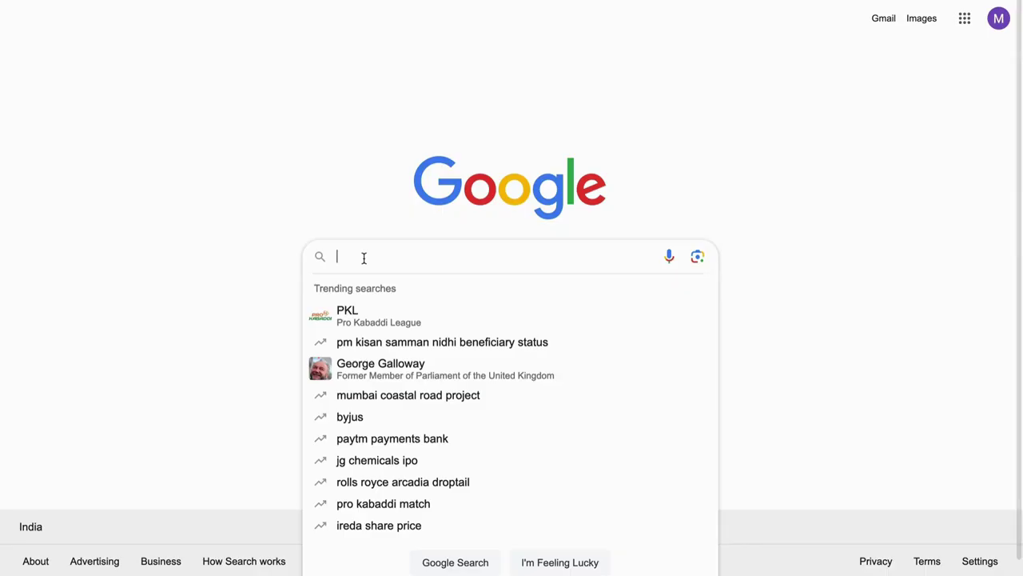
Step: Search Google for 'pebblely', open the pebblely.com site, and scroll through its homepage
type("pebblely")
key("Return")
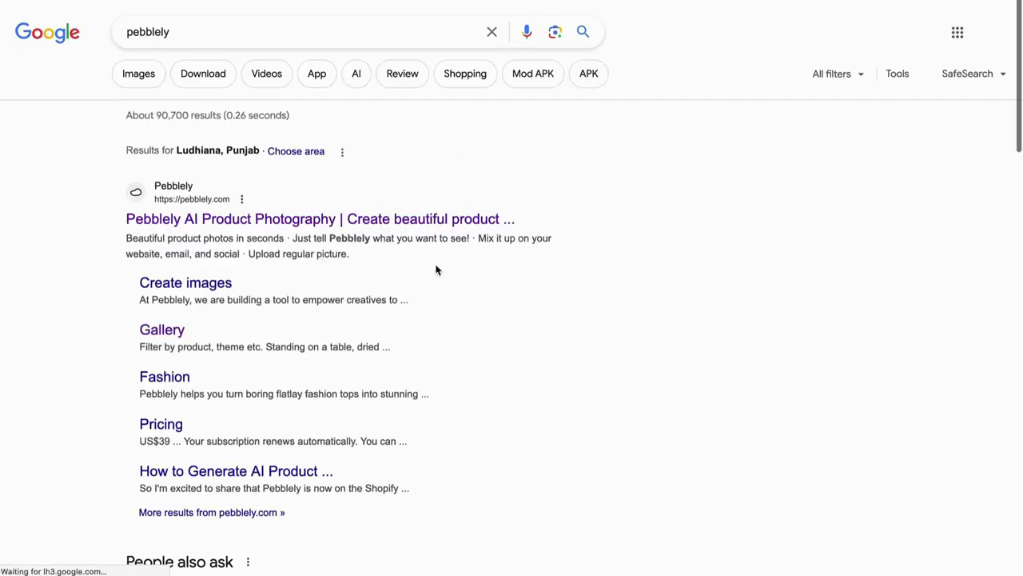
left_click(335, 220)
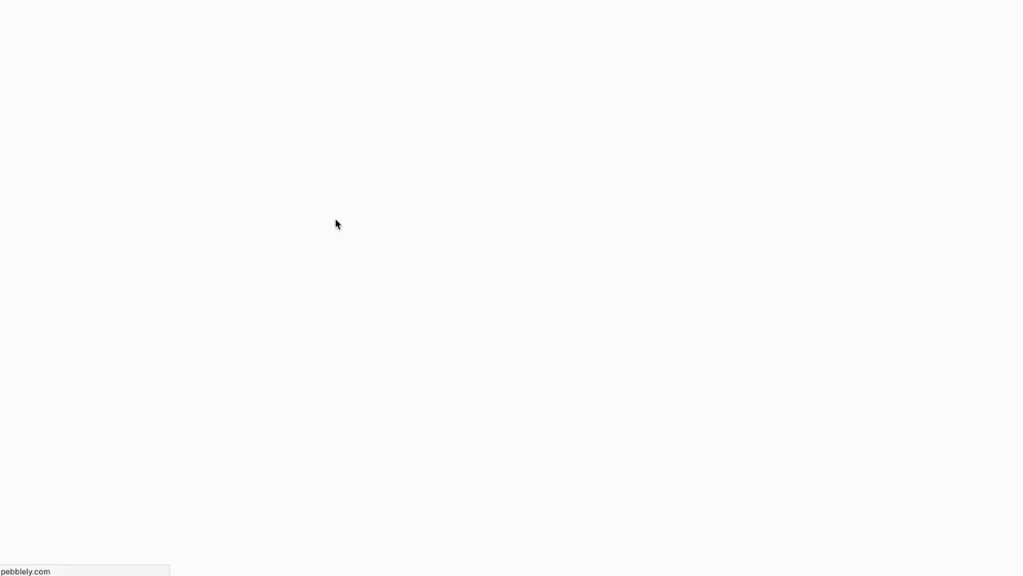
scroll(327, 355, "down", 3)
scroll(327, 354, "down", 10)
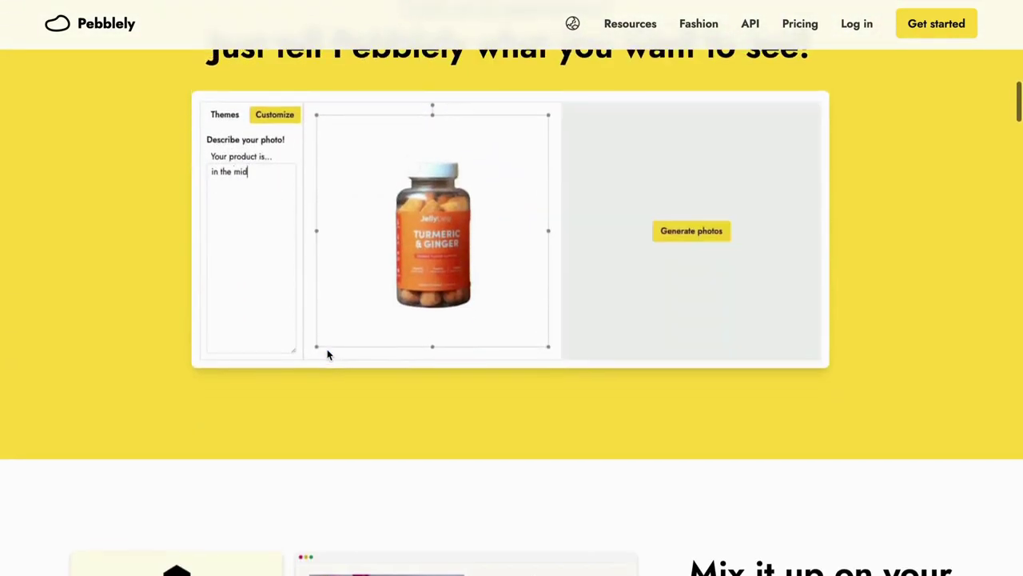
scroll(632, 348, "down", 7)
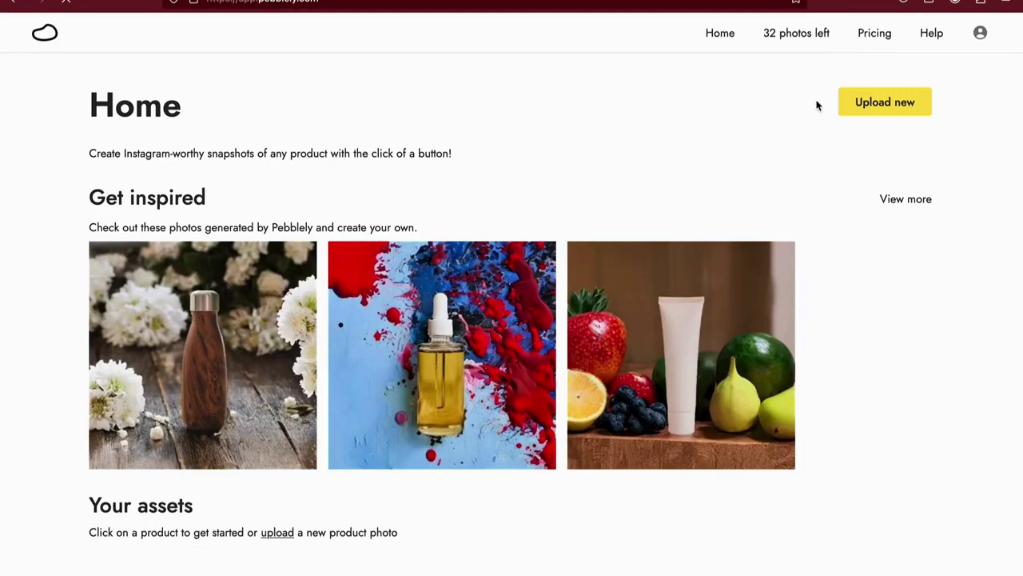
Step: Open the Tube container product from Your assets, without adding a new asset
left_click(865, 103)
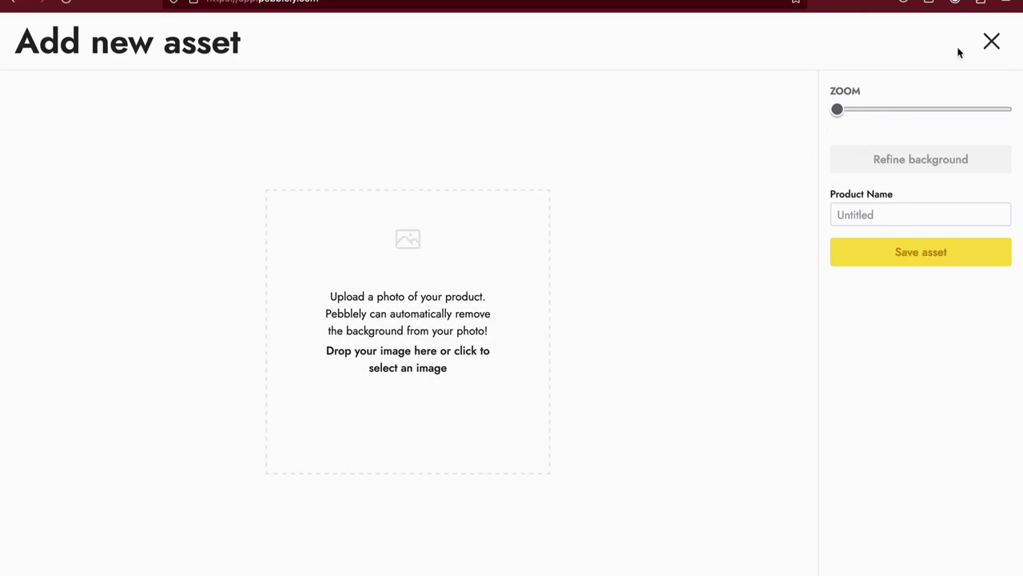
left_click(991, 42)
scroll(638, 391, "down", 3)
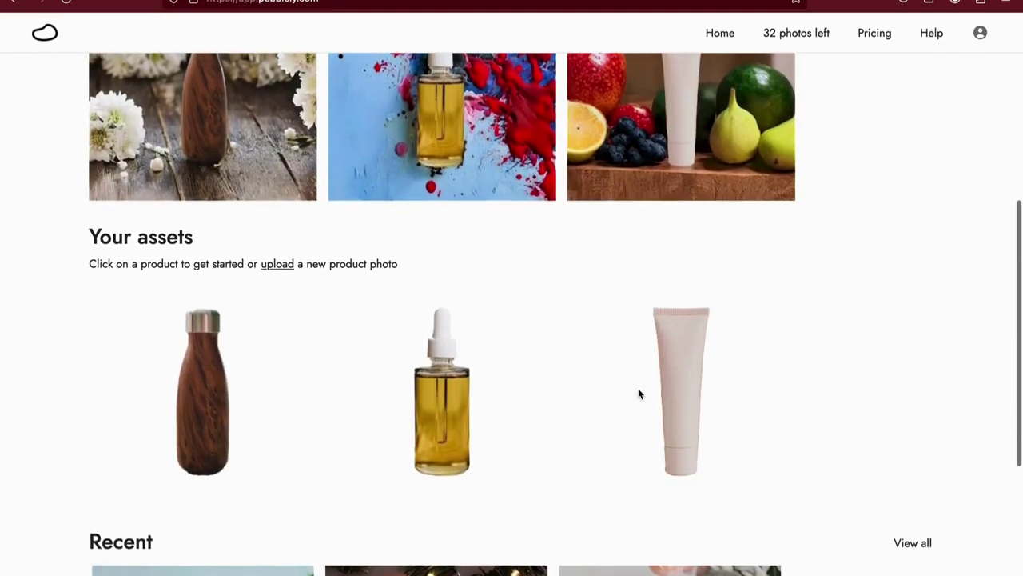
left_click(751, 459)
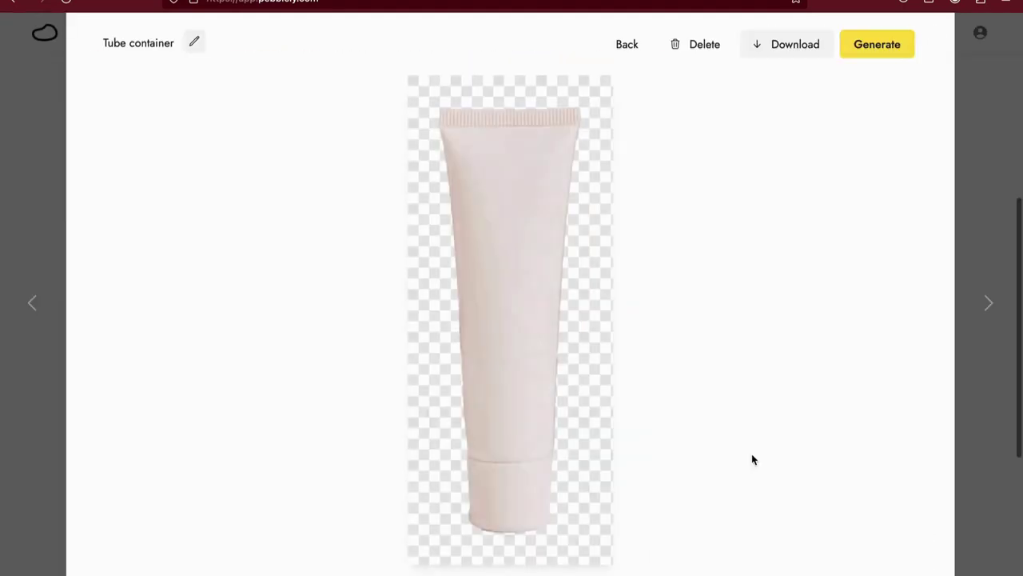
Step: Generate a new batch of tube container photos using the Cafe theme
left_click(870, 48)
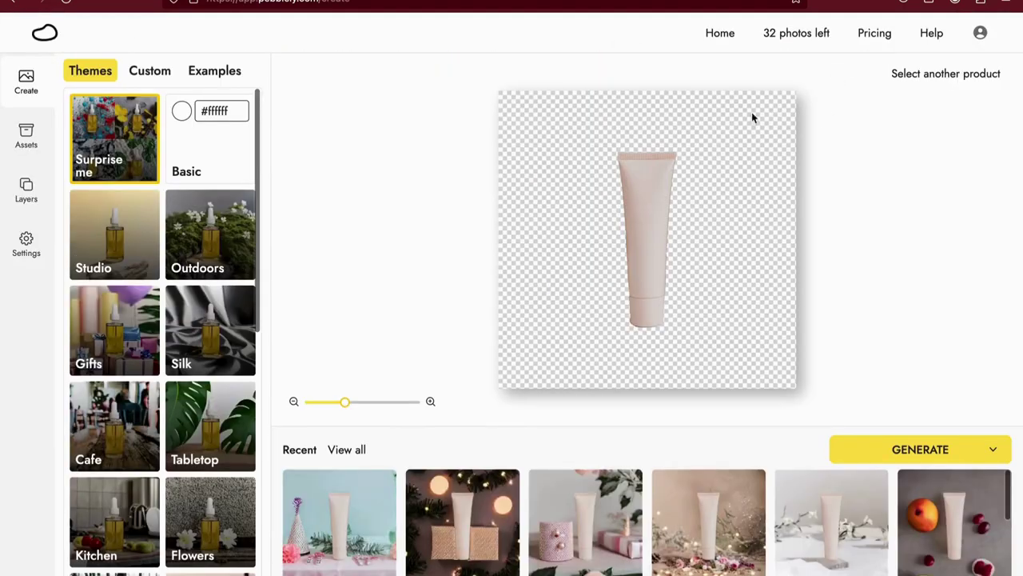
scroll(142, 394, "down", 1)
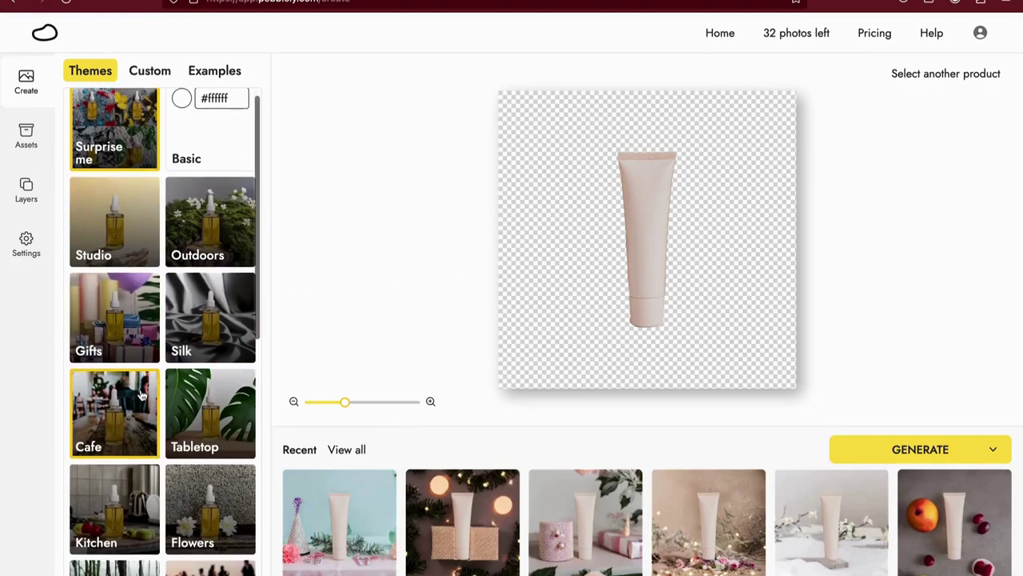
scroll(142, 394, "down", 1)
scroll(120, 367, "down", 1)
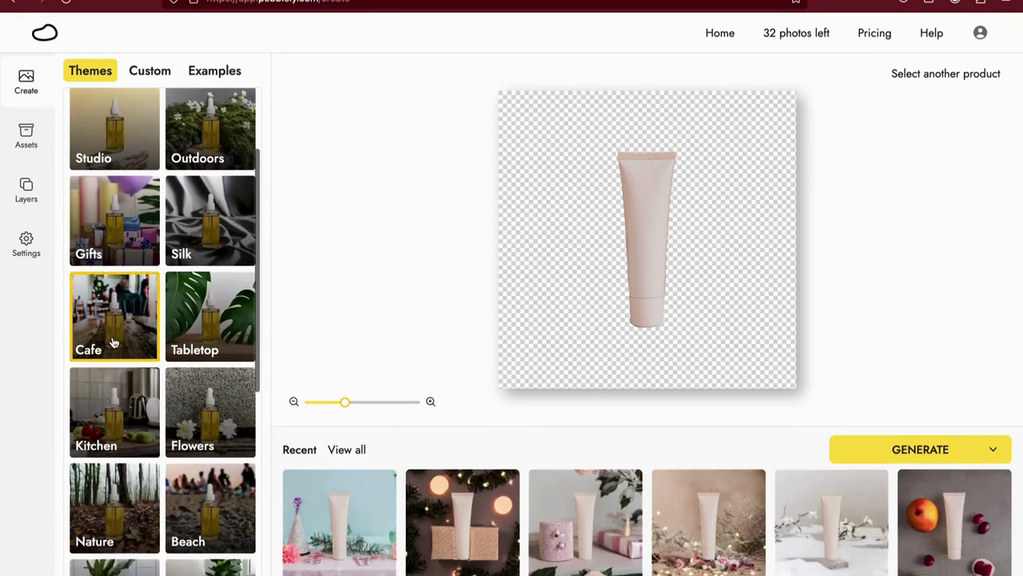
left_click(114, 342)
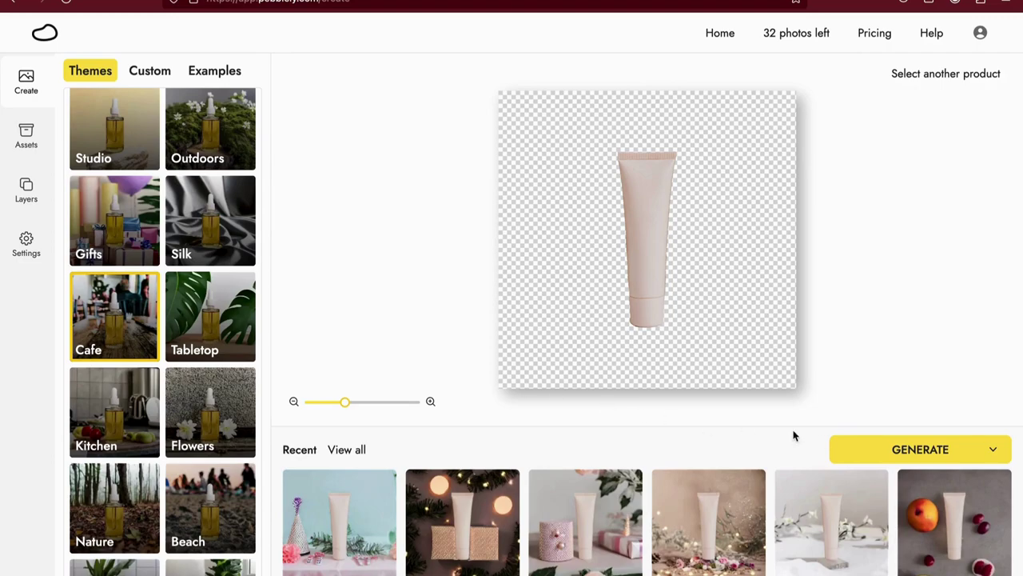
left_click(868, 448)
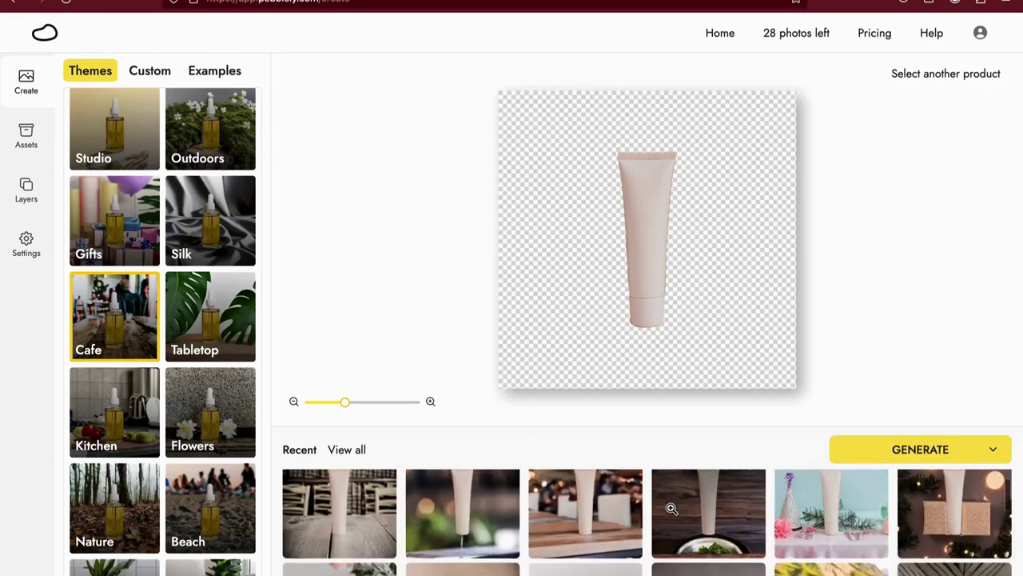
Step: Browse through the recently generated photos one by one in the viewer
left_click(372, 517)
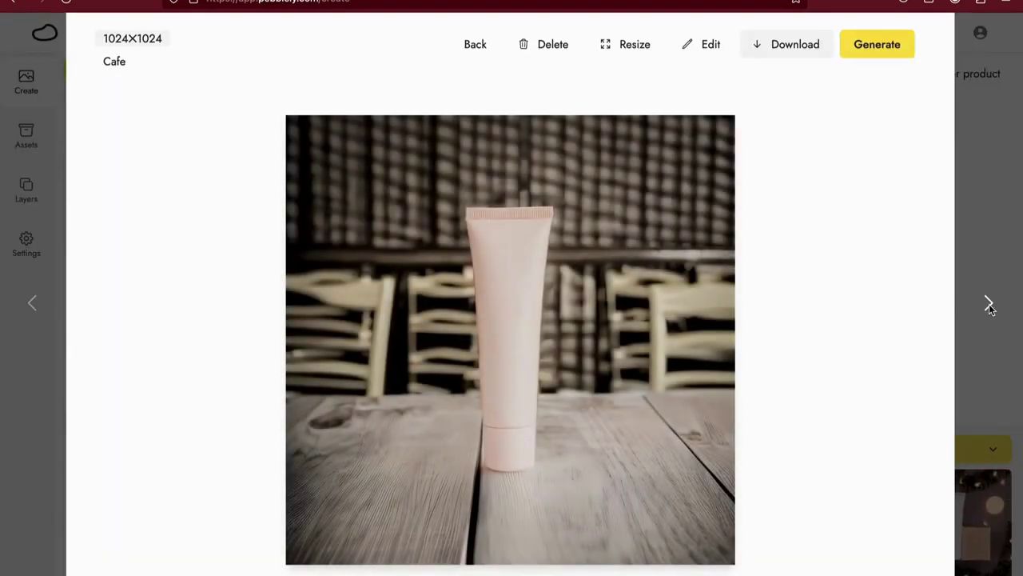
left_click(990, 305)
left_click(990, 305)
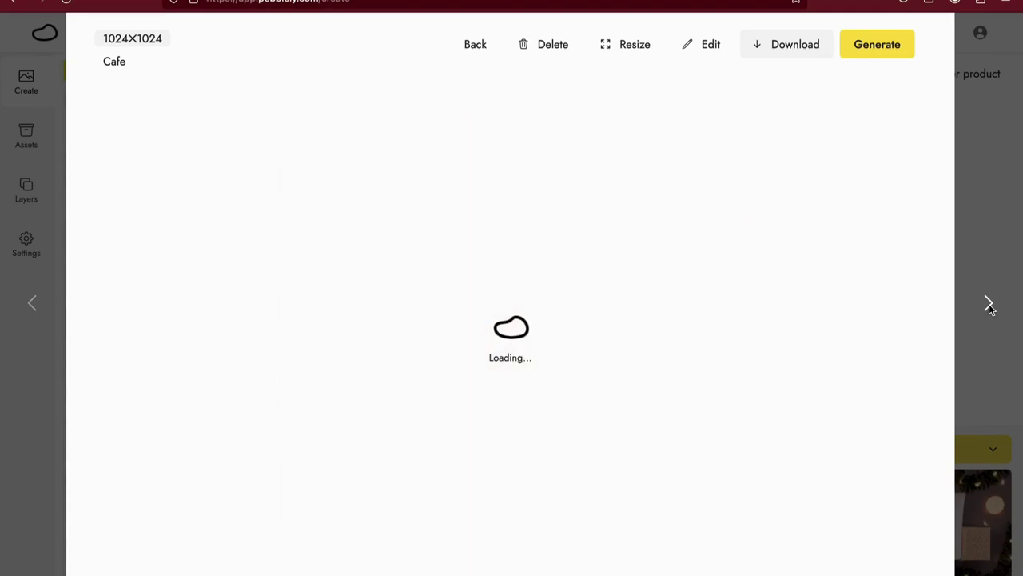
left_click(989, 306)
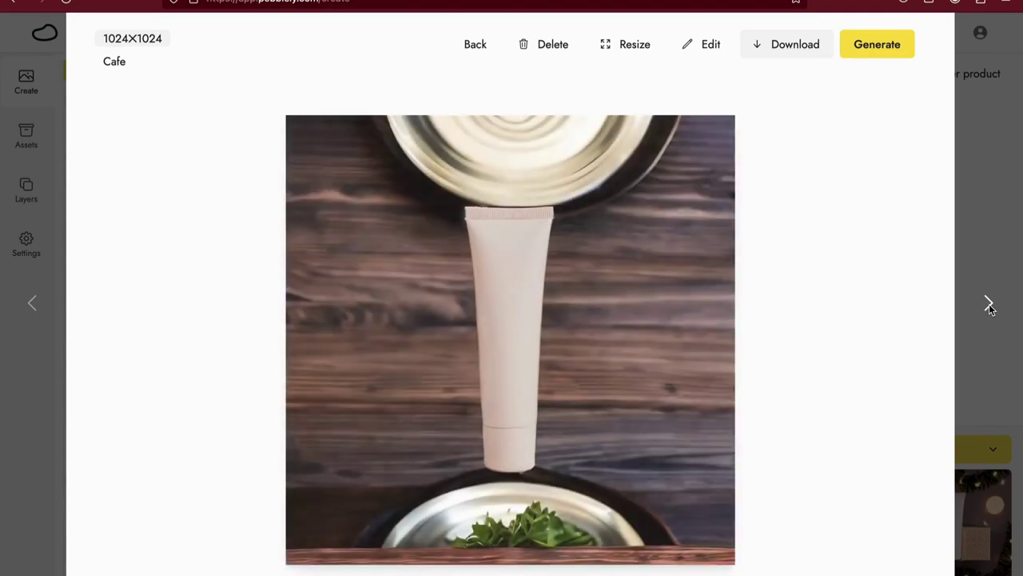
left_click(989, 305)
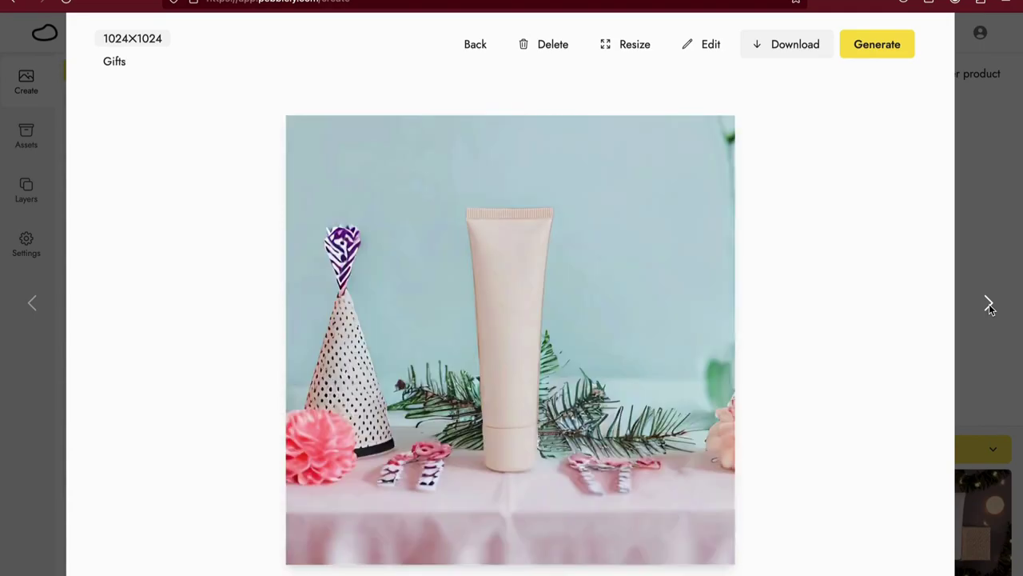
left_click(990, 305)
left_click(989, 305)
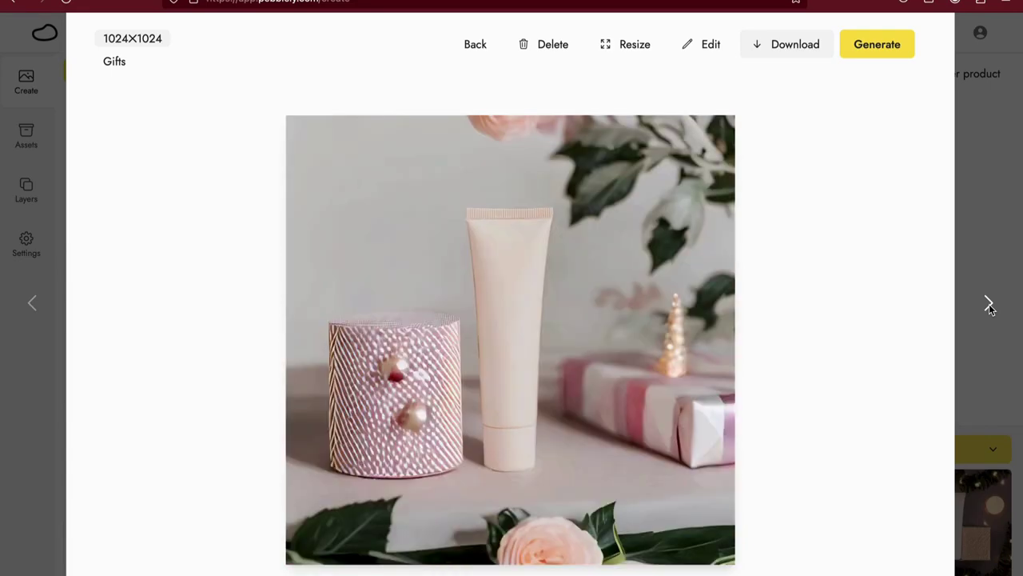
left_click(989, 305)
left_click(990, 305)
left_click(989, 305)
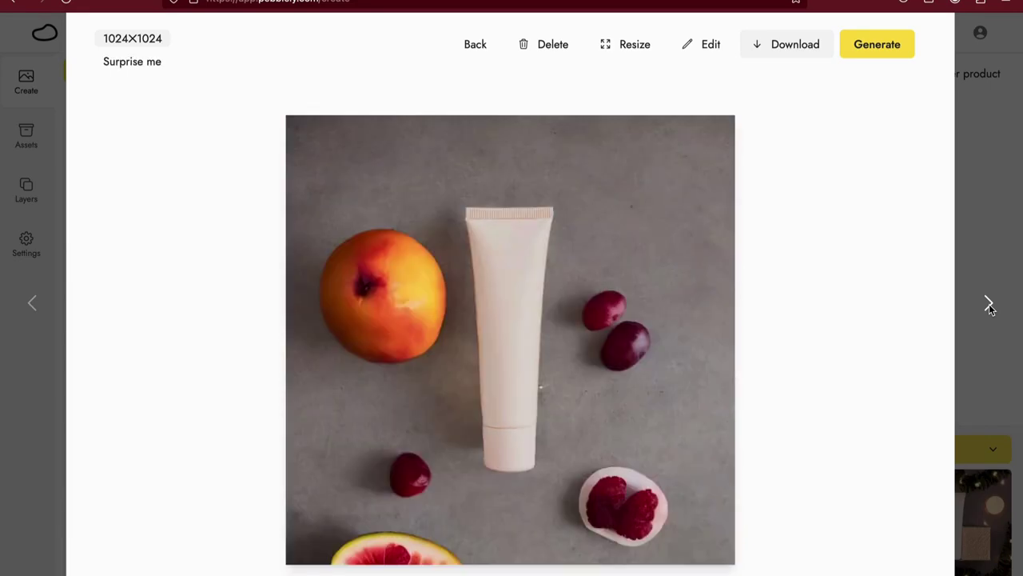
left_click(990, 243)
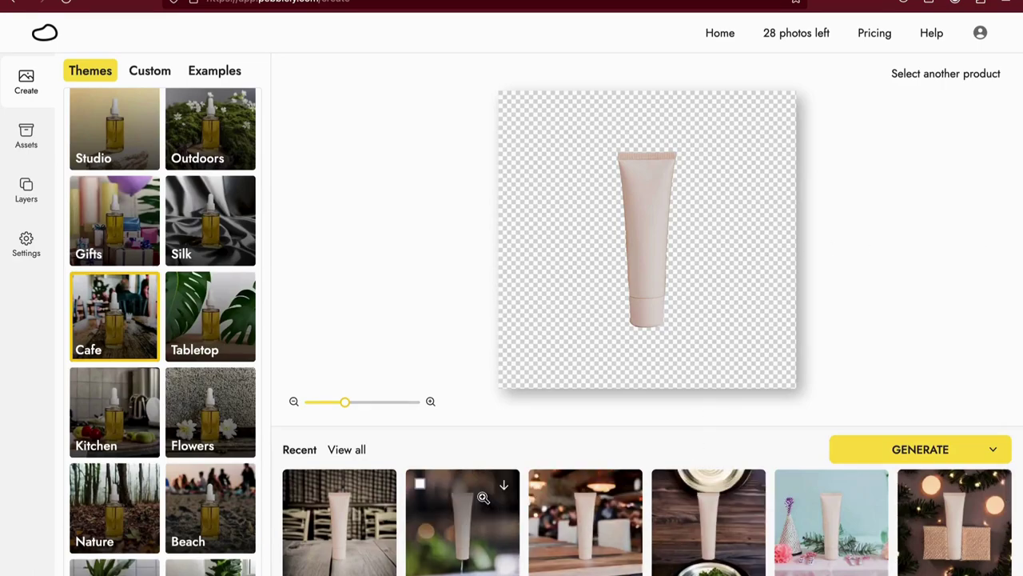
Step: Download the blurred-restaurant Cafe photo as a 1024×1024 JPG
left_click(532, 537)
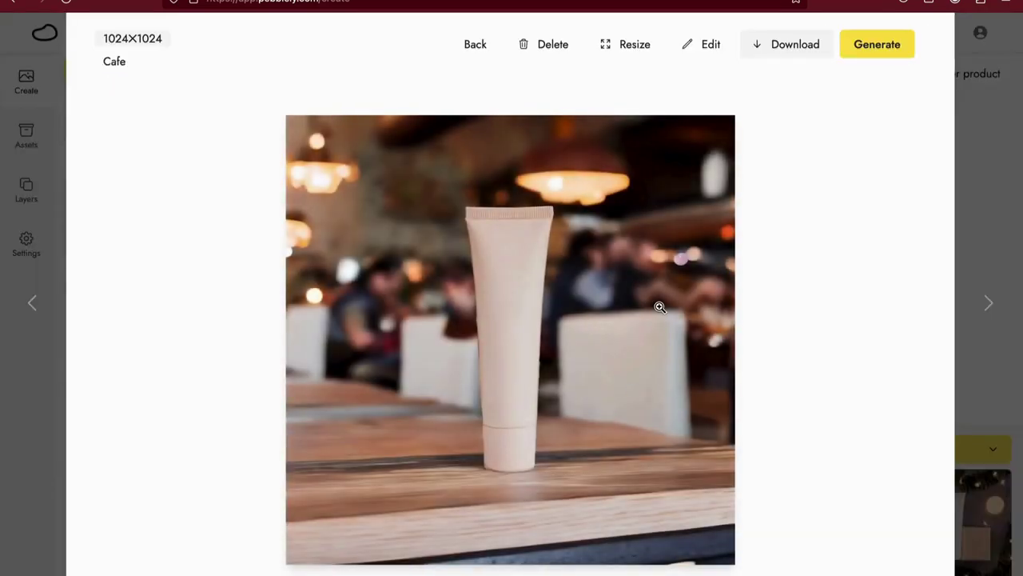
right_click(661, 303)
left_click(744, 94)
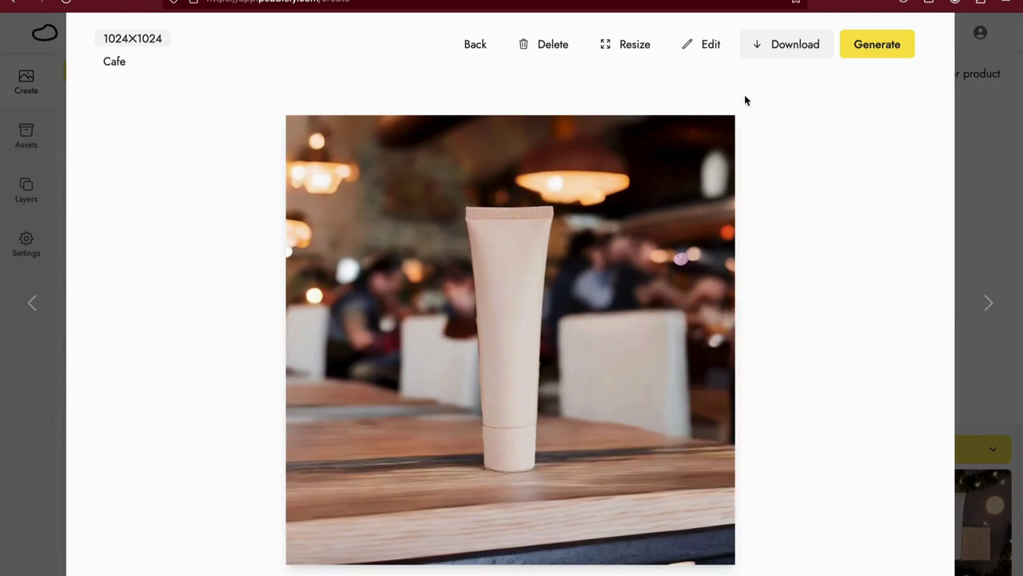
left_click(788, 43)
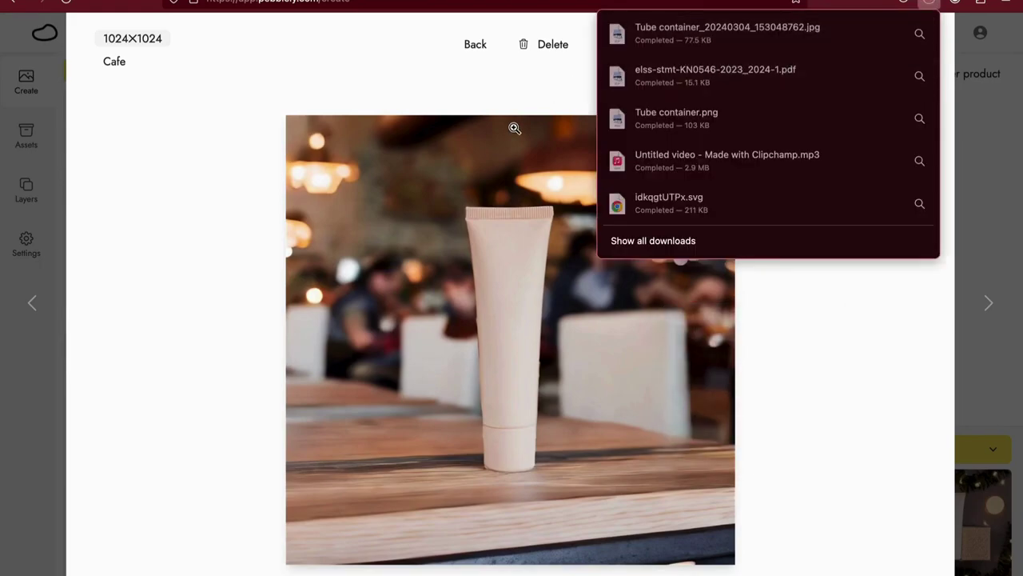
left_click(516, 197)
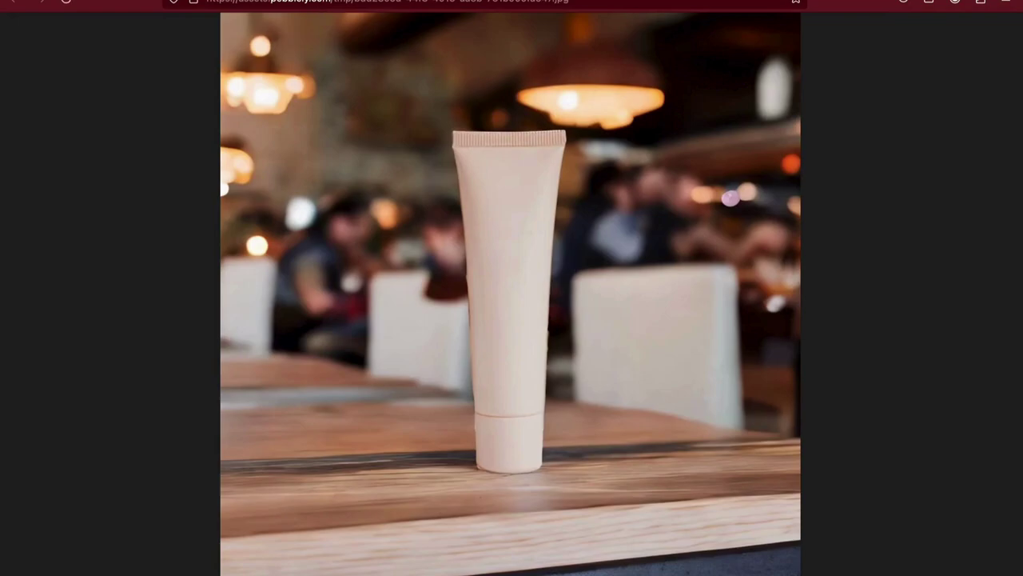
key("ctrl+w")
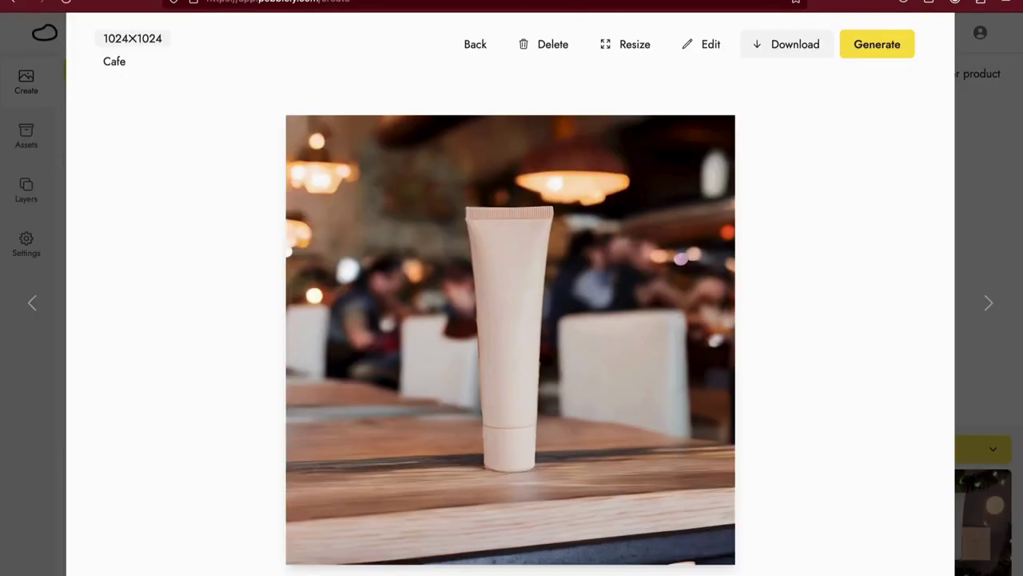
left_click(989, 107)
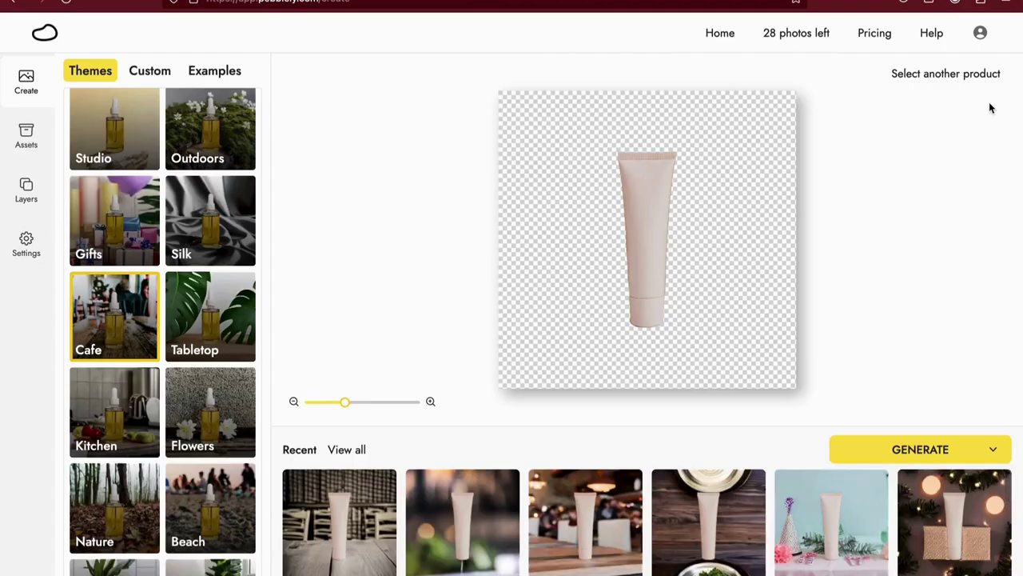
Step: Open the Pebblely gallery and bring up the Jeju Sea Water template's details
left_click(208, 71)
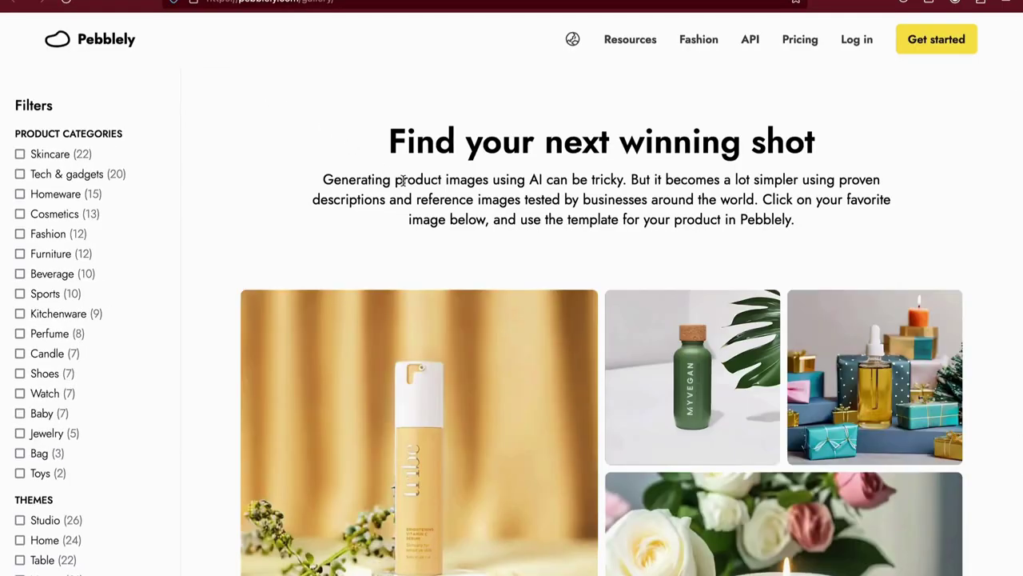
scroll(374, 275, "down", 6)
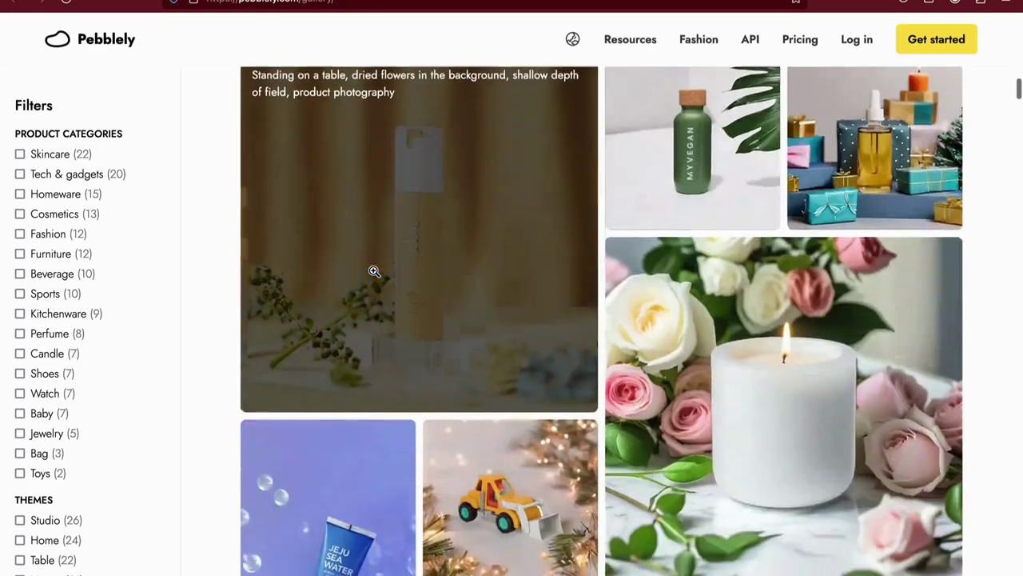
scroll(373, 272, "down", 6)
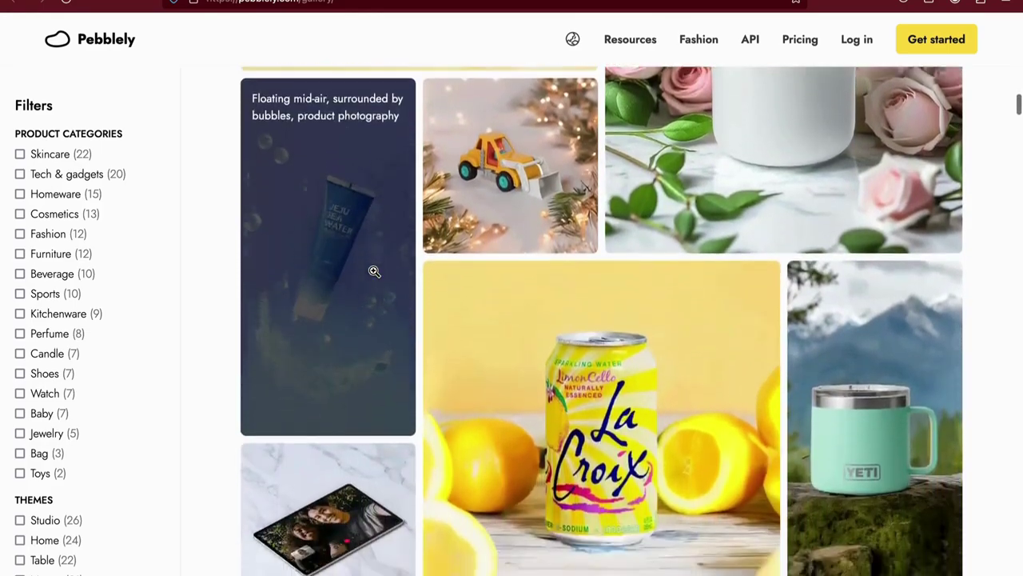
scroll(863, 357, "down", 2)
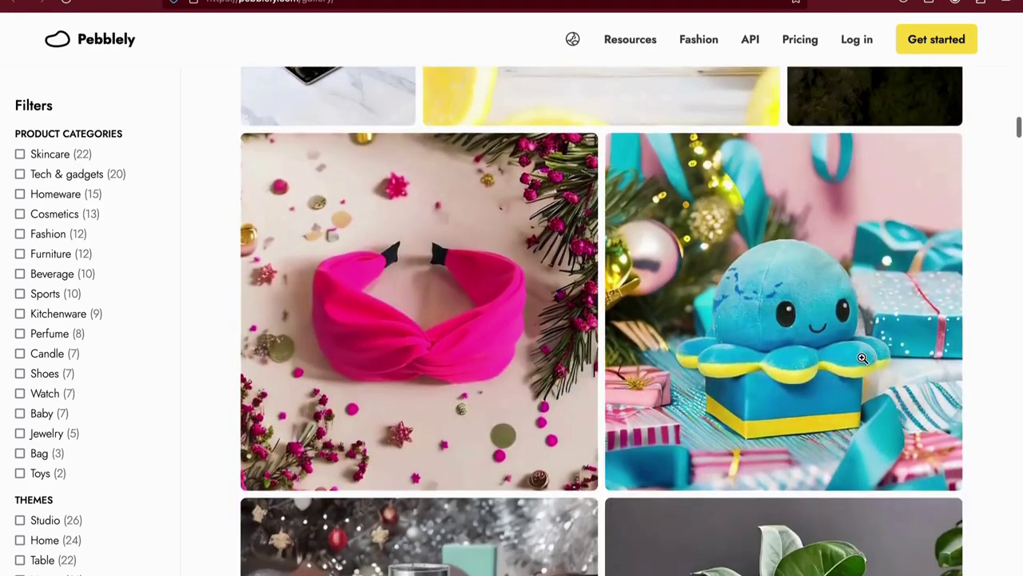
scroll(542, 364, "down", 3)
scroll(542, 364, "down", 6)
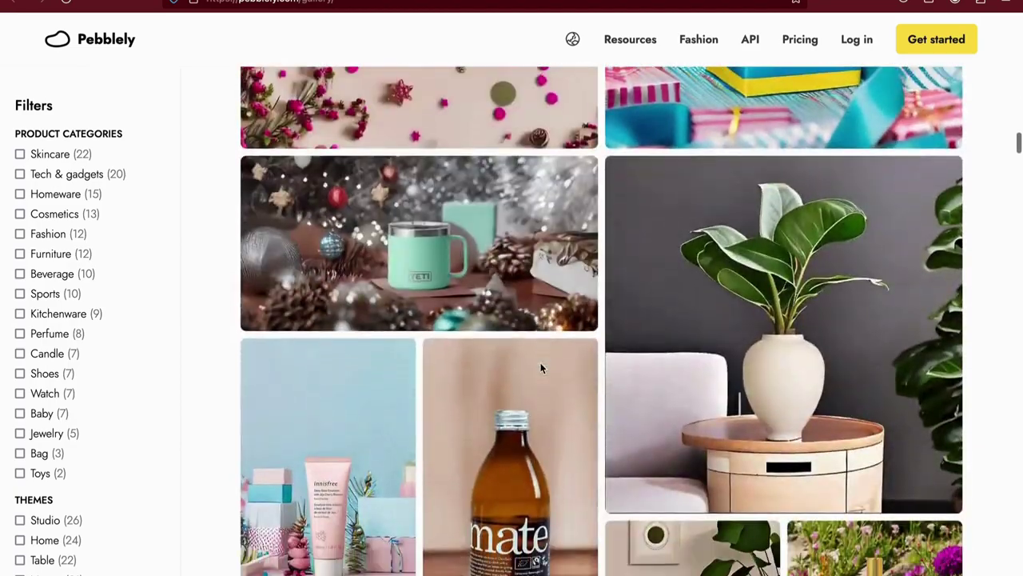
scroll(541, 363, "down", 3)
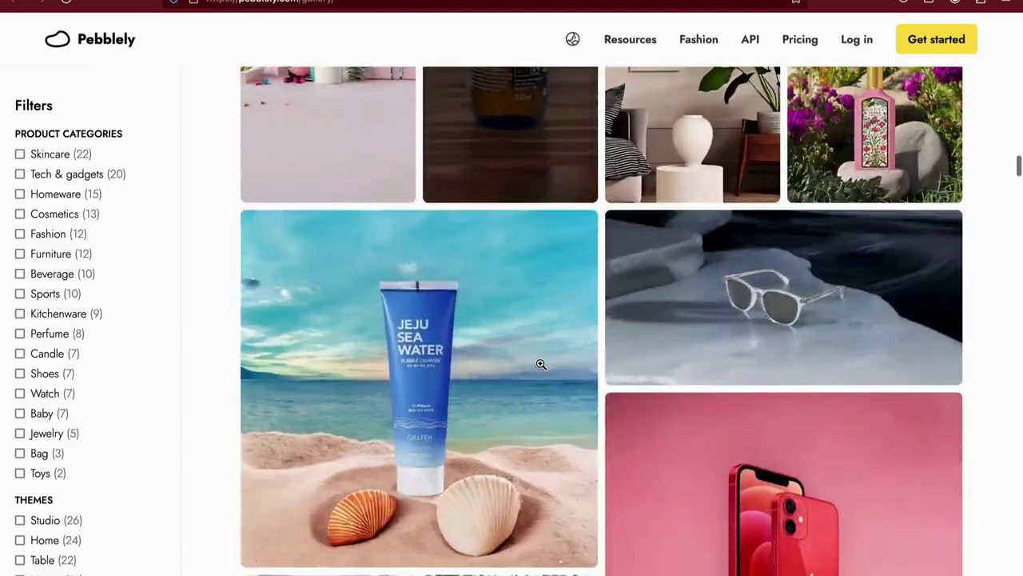
left_click(540, 361)
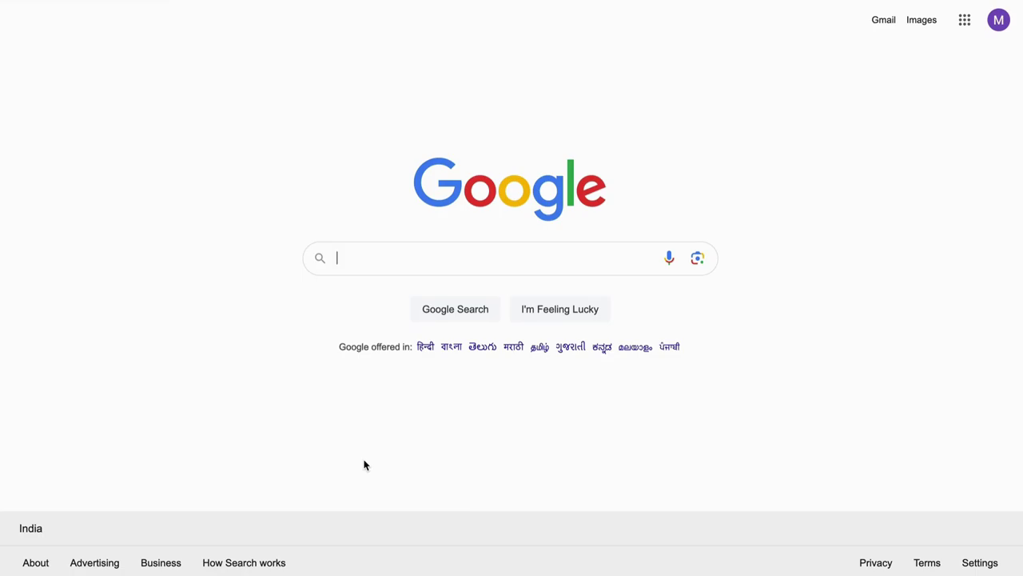
Step: Search Google for 'flair.ai' and go to the Flair AI website
left_click(358, 255)
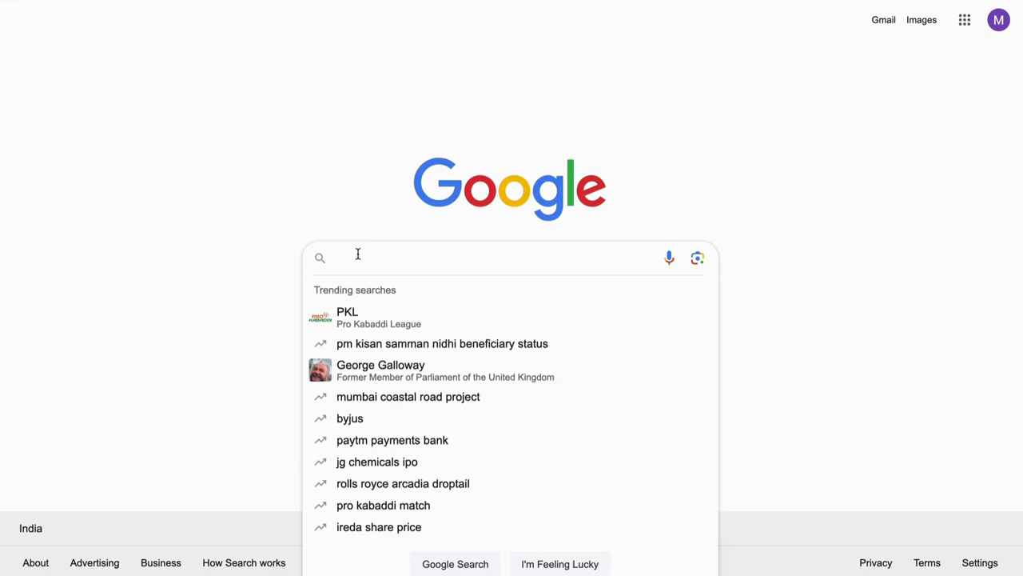
type("flair.ai")
key("Return")
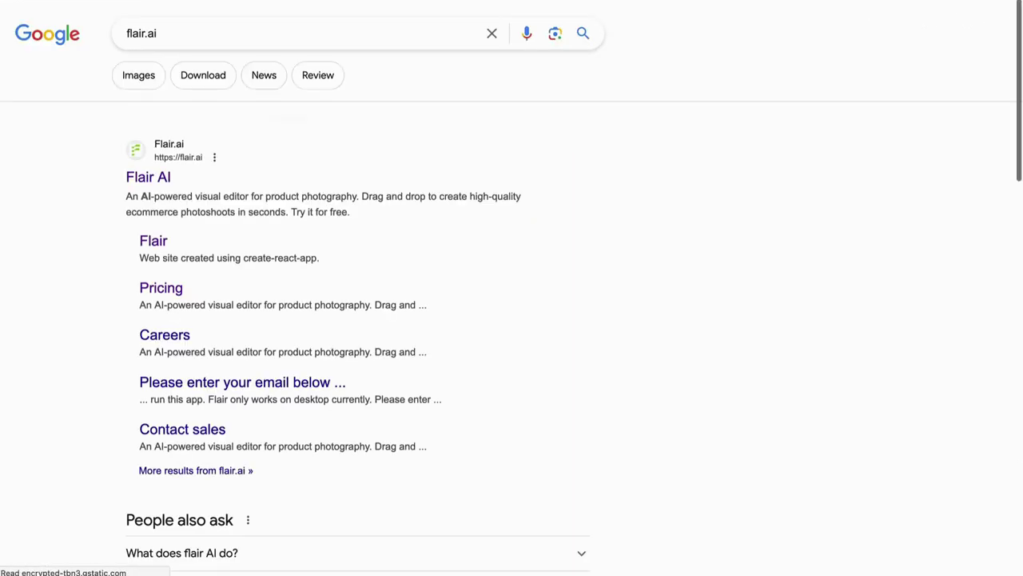
left_click(149, 173)
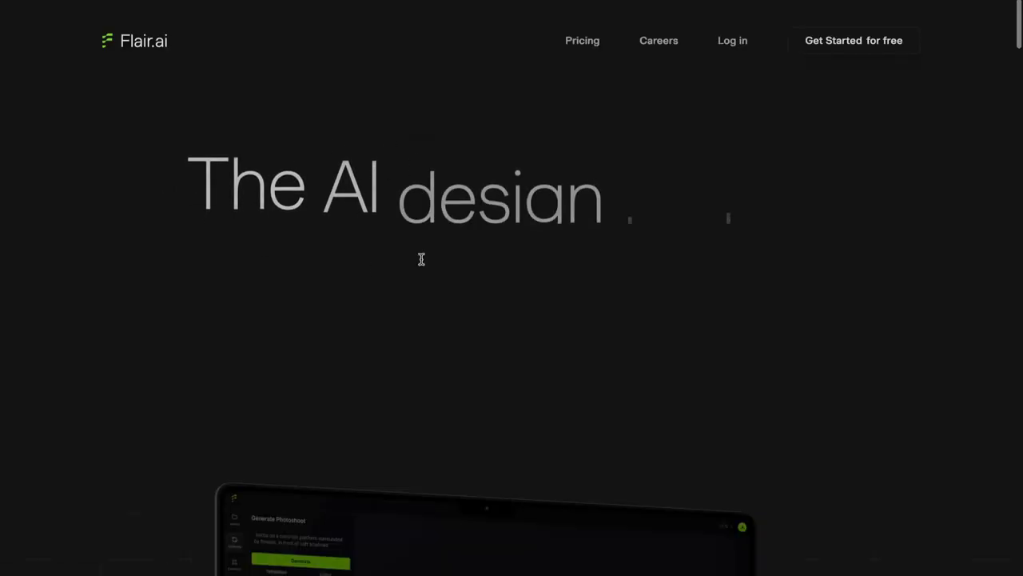
Step: Log in to Flair.ai with Google and create a new project
scroll(496, 292, "down", 2)
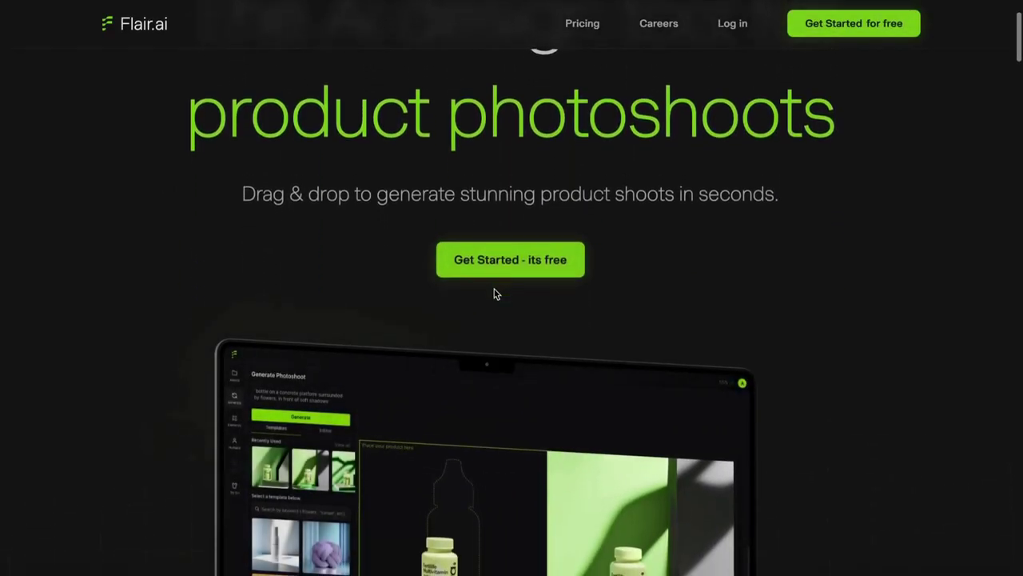
left_click(727, 24)
left_click(560, 236)
left_click(305, 71)
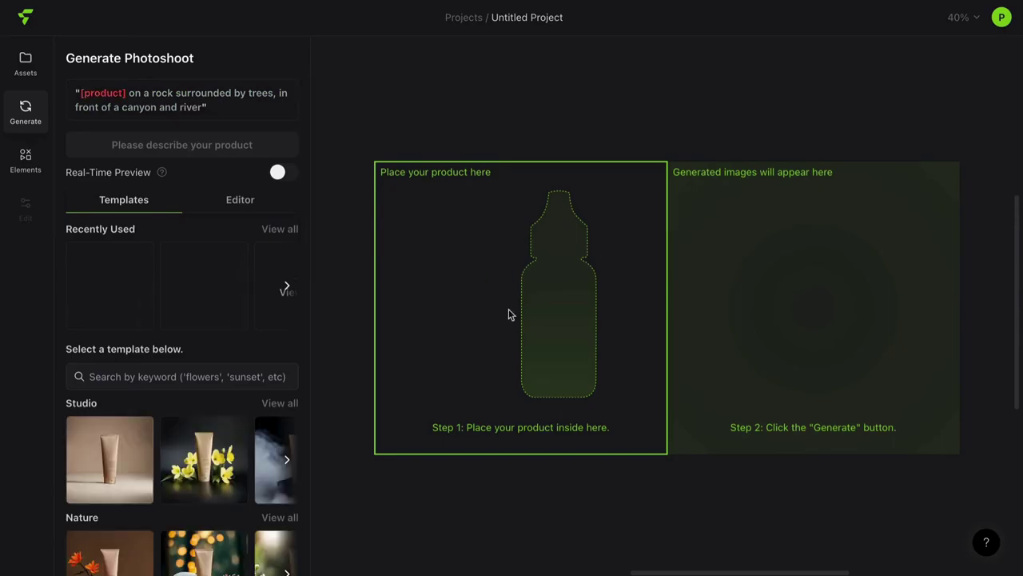
Step: Add the mint-green tube from Assets, centre it in the product area, and open the Editor form
left_click(26, 62)
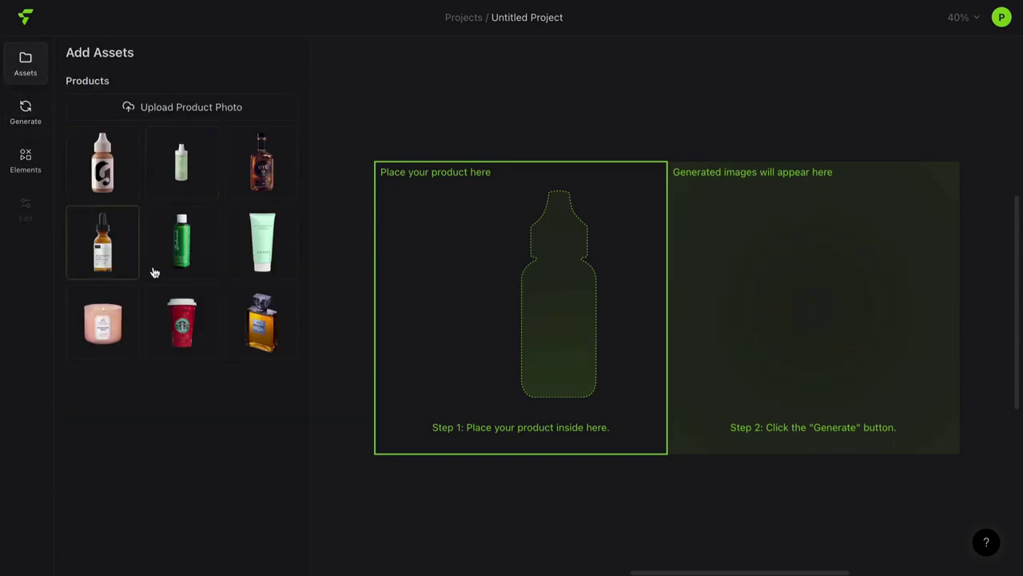
left_click(260, 241)
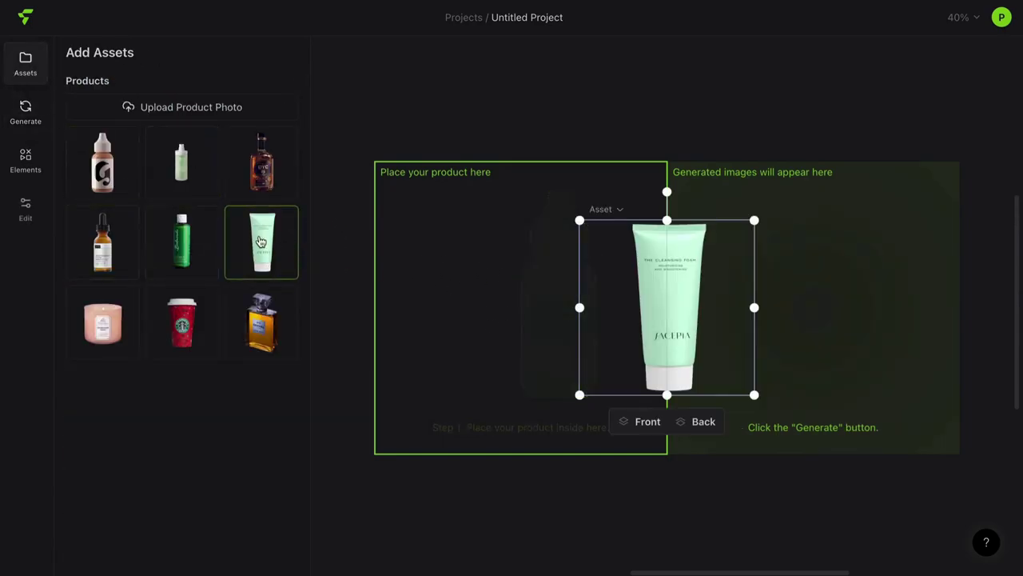
left_click(27, 116)
left_click_drag(703, 295, 553, 296)
left_click(238, 199)
Step: Set Surrounding to 'bubbles' and Background to 'the ocean and blue skies with clouds'
scroll(228, 273, "down", 1)
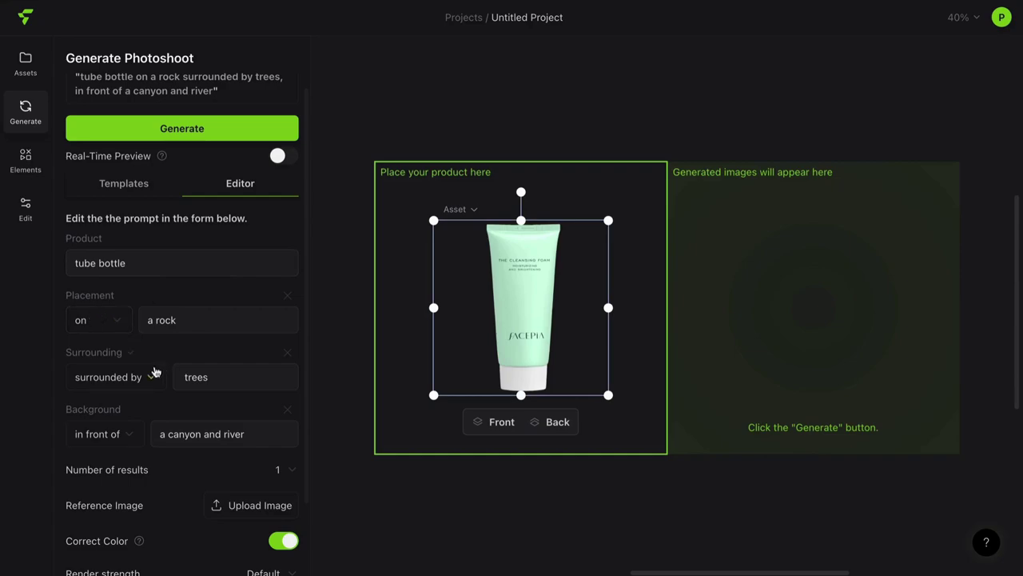
left_click_drag(304, 424, 303, 513)
mouse_move(227, 312)
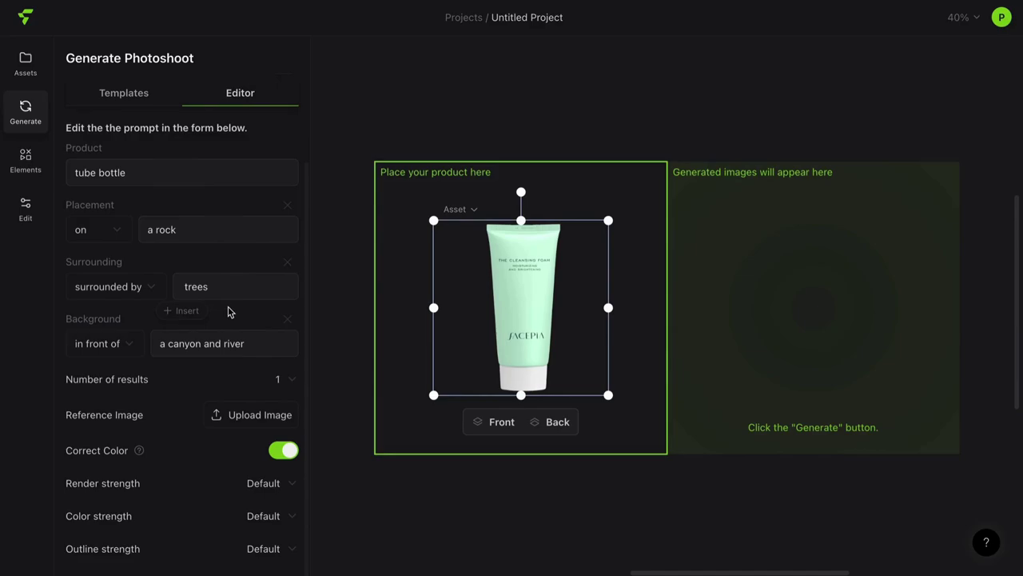
left_click(213, 296)
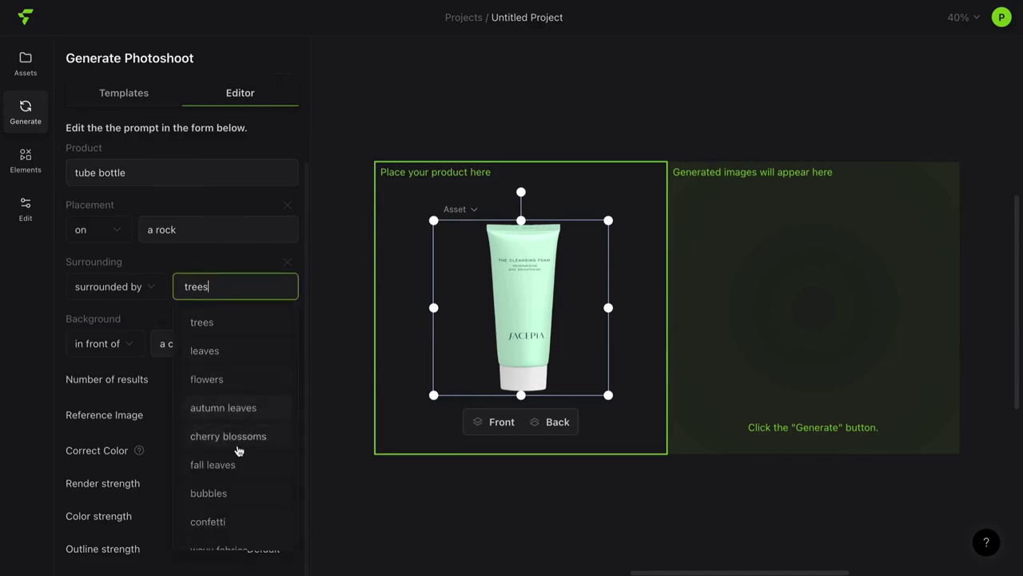
scroll(240, 470, "down", 1)
left_click(228, 481)
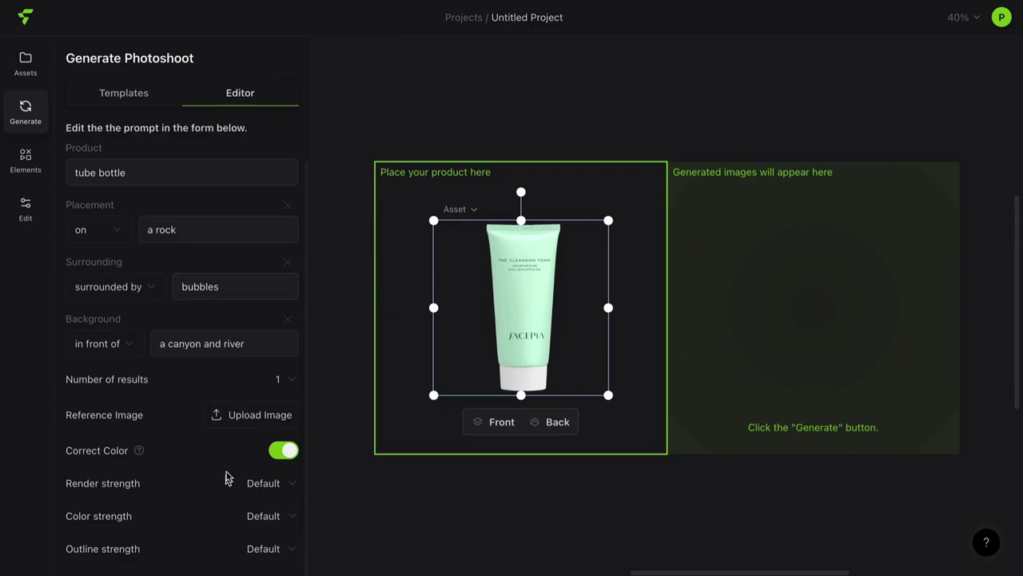
left_click(195, 342)
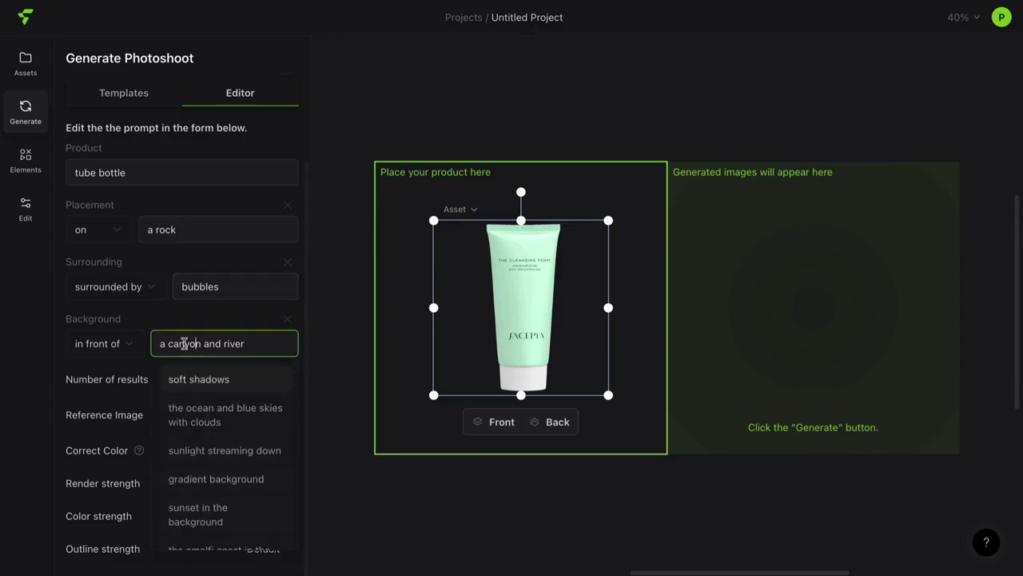
left_click(236, 410)
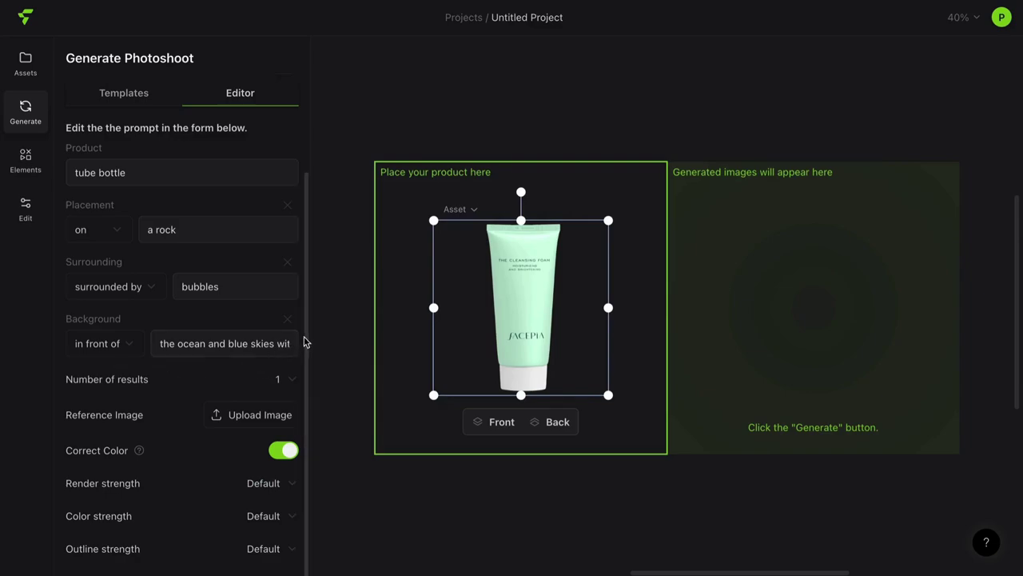
left_click_drag(305, 342, 309, 228)
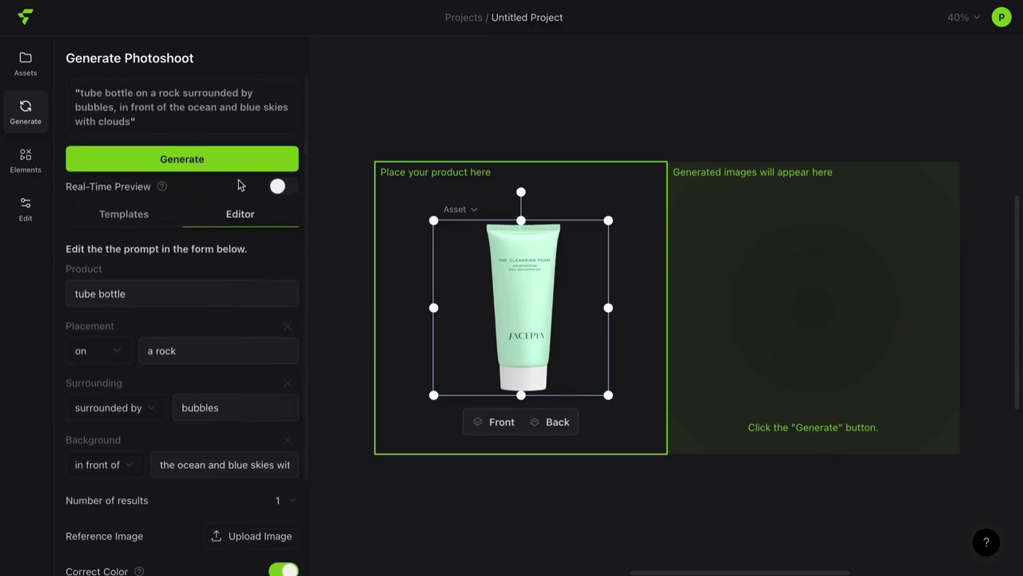
Step: Generate the photoshoot image and download it as a WEBP file
left_click(193, 164)
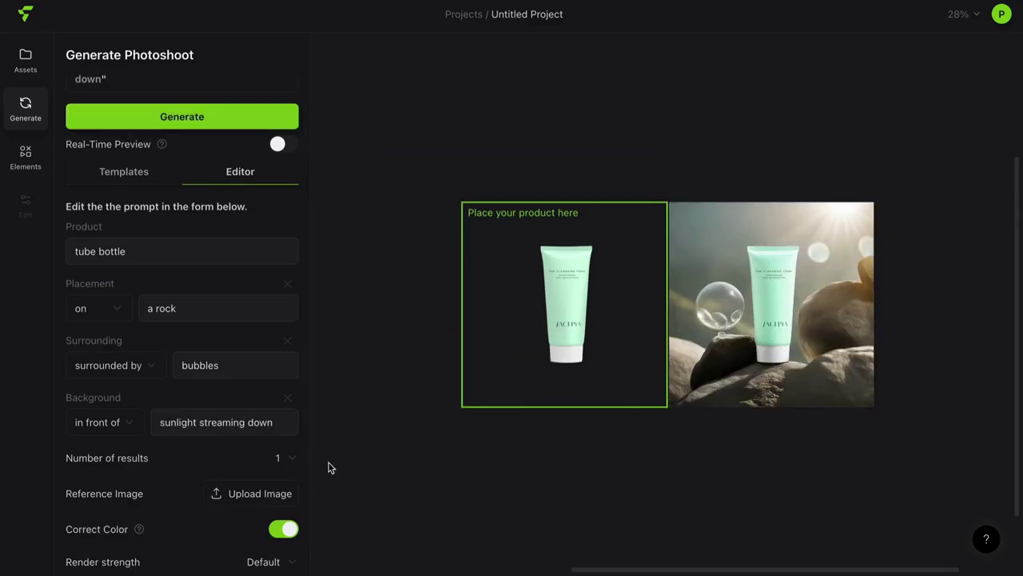
right_click(765, 336)
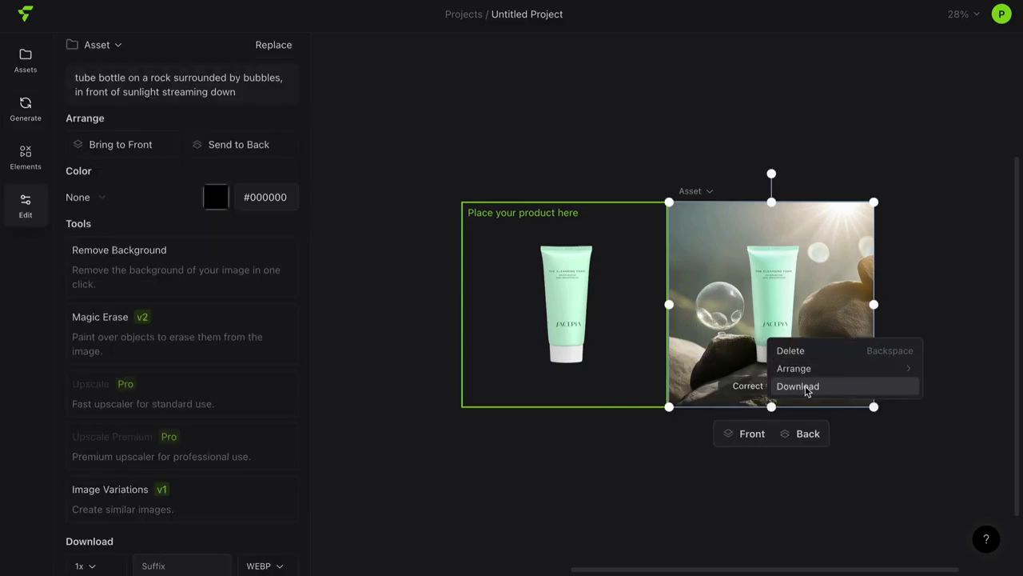
left_click(800, 386)
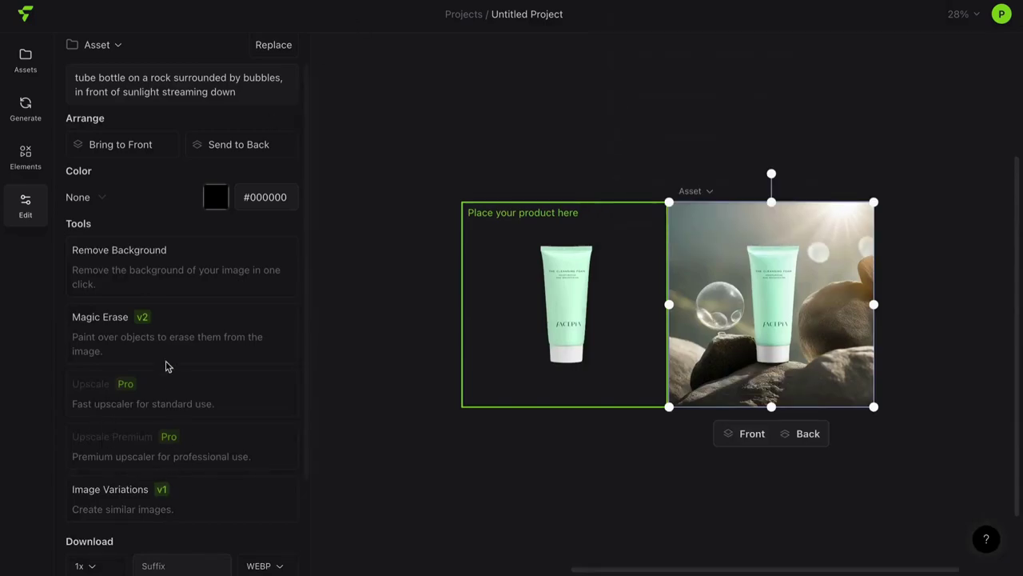
Step: Reopen the prompt form and review Placement suggestions, keeping 'on a rock'
left_click(26, 108)
scroll(178, 320, "down", 1)
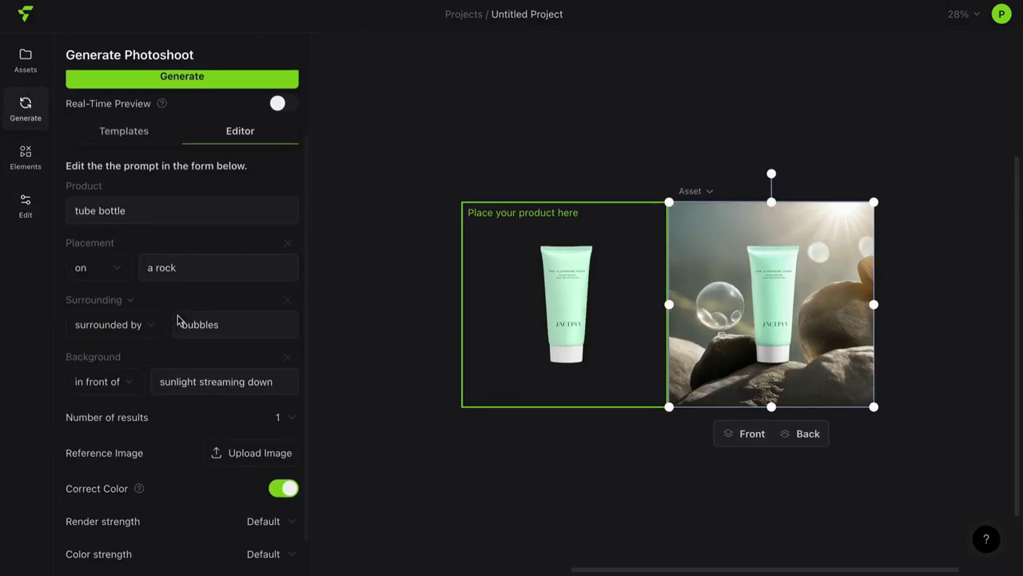
left_click(171, 267)
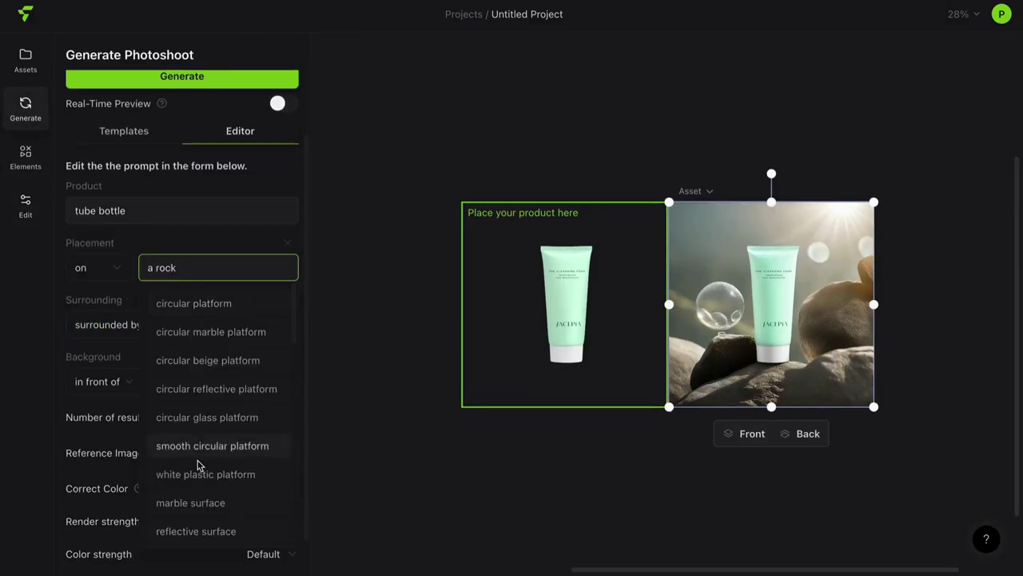
scroll(204, 475, "down", 3)
left_click(347, 457)
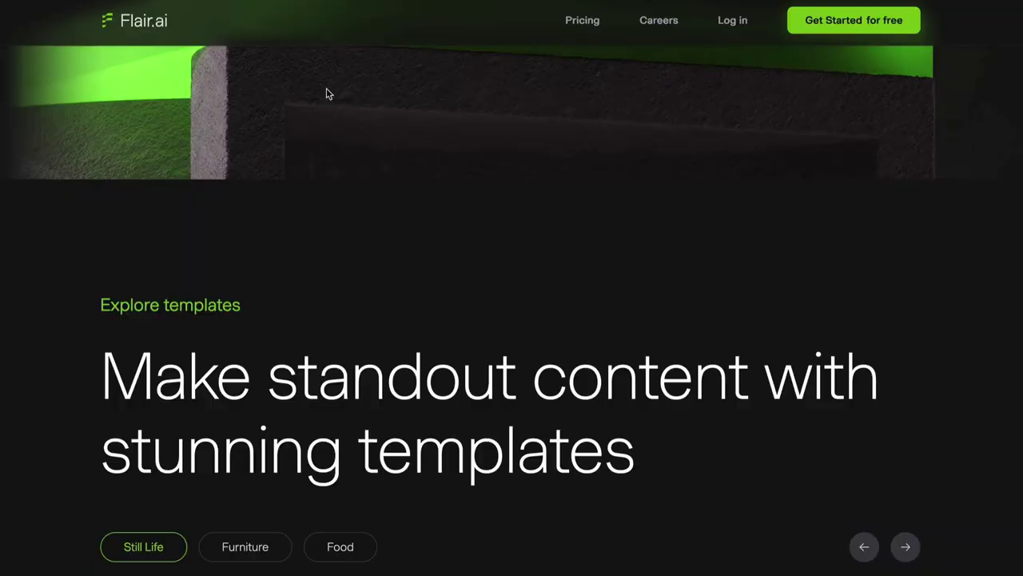
scroll(365, 386, "down", 1)
scroll(365, 384, "down", 3)
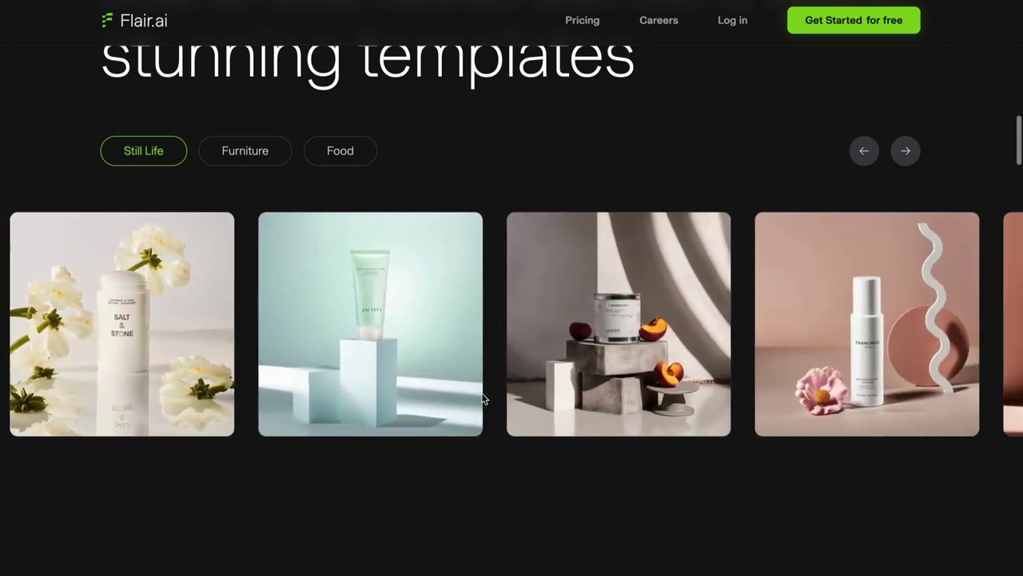
scroll(482, 398, "down", 8)
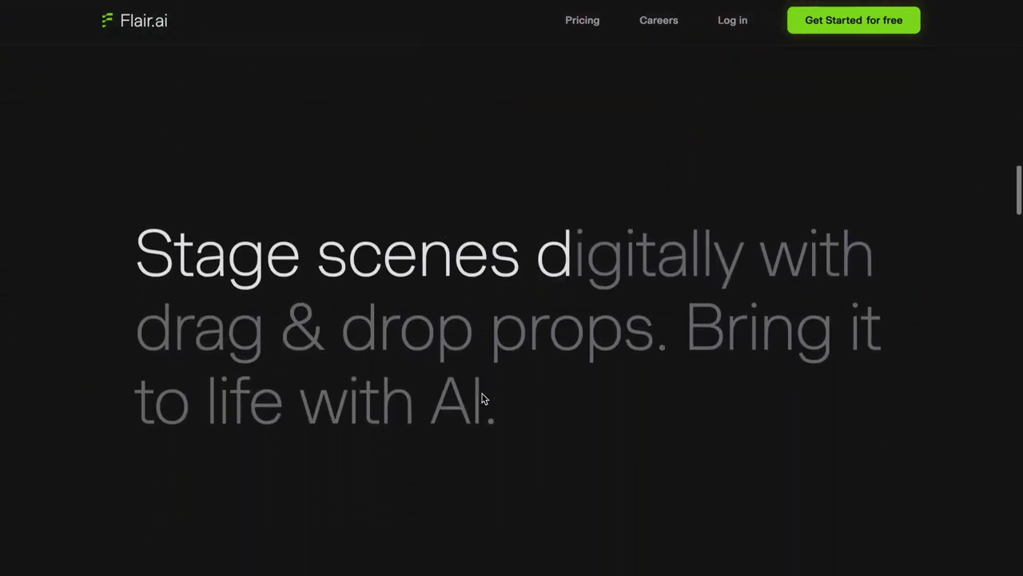
scroll(482, 398, "down", 10)
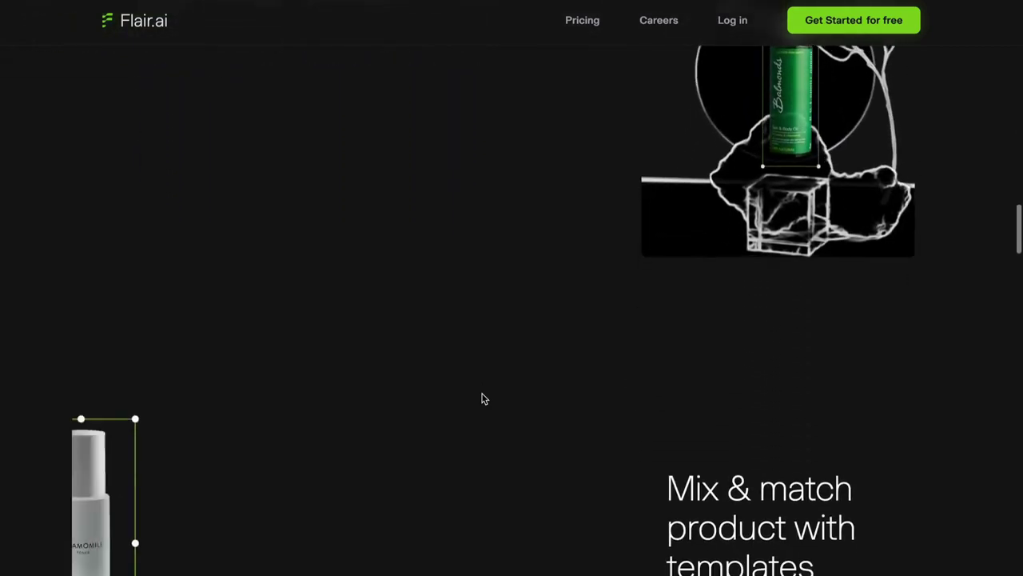
scroll(482, 398, "down", 5)
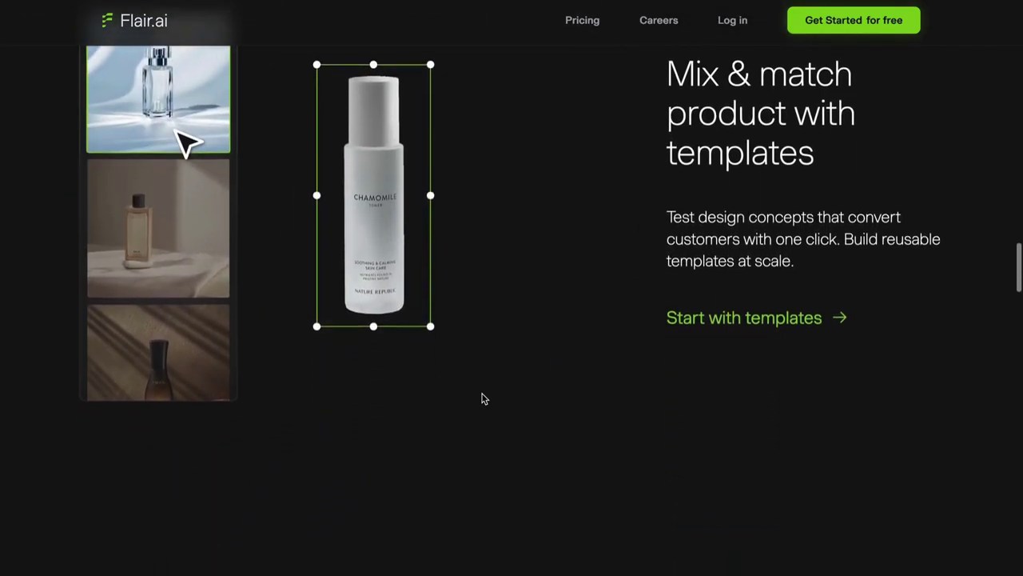
scroll(482, 398, "down", 8)
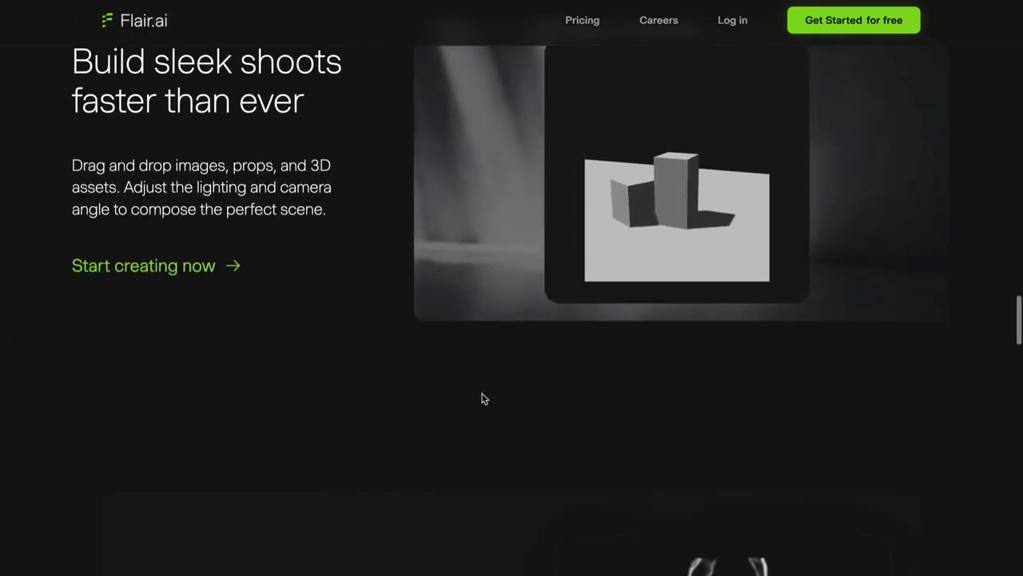
scroll(482, 399, "down", 2)
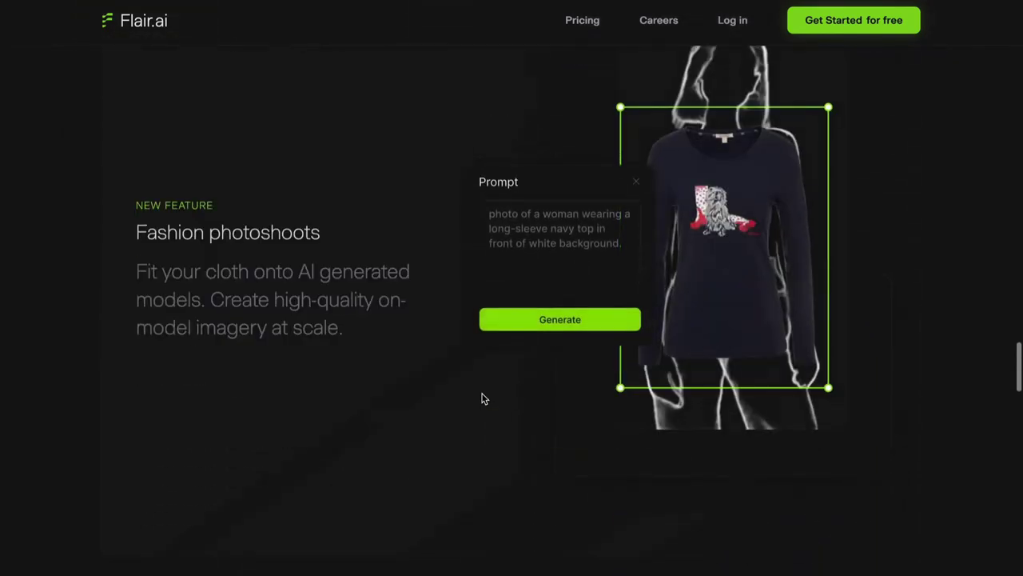